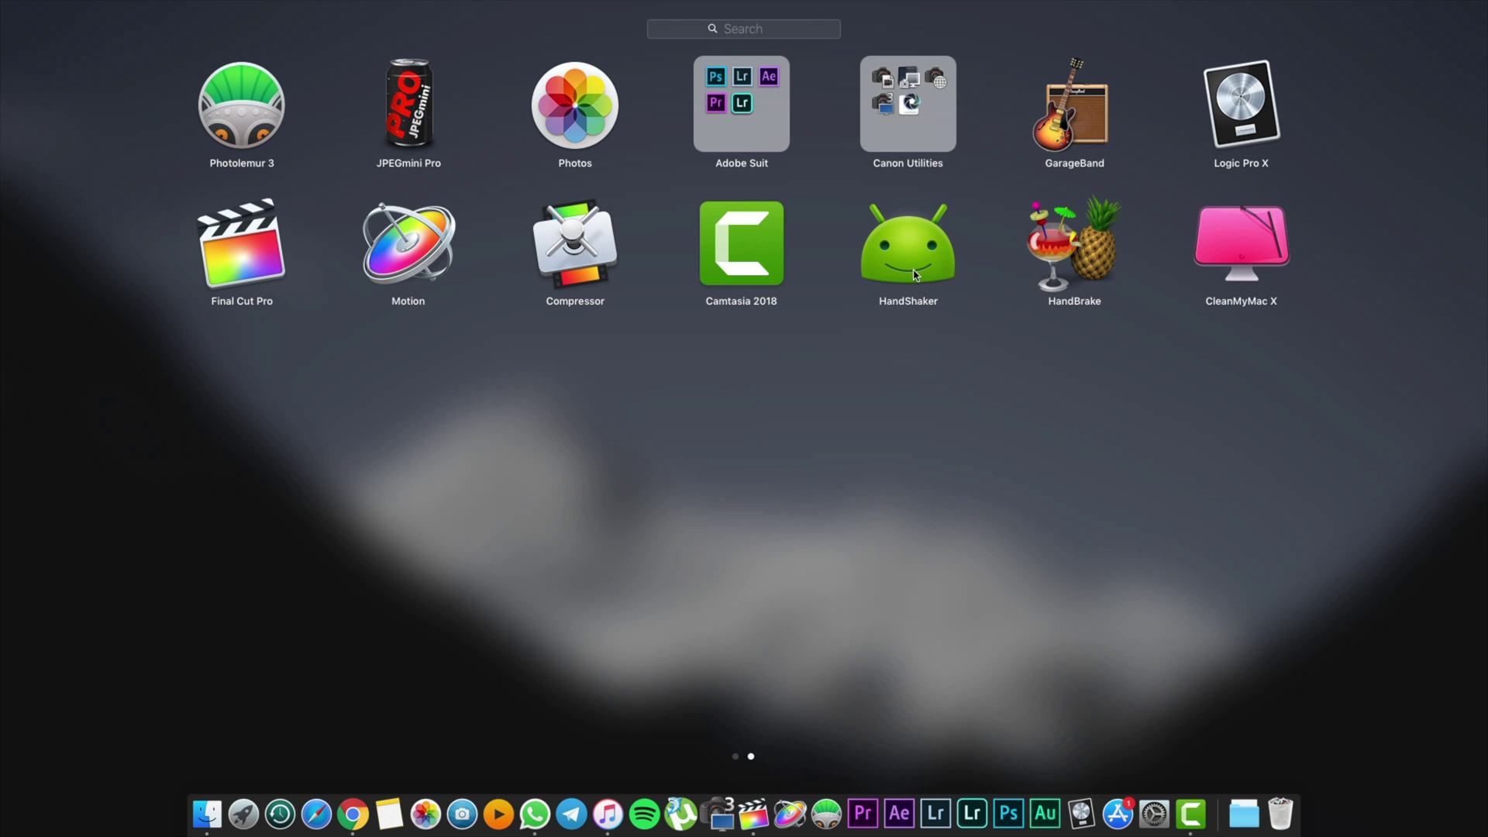
Launch HandShaker, browse the Redmi Note 5's music, videos, files and Downloads, then return to Finder
left_click(914, 275)
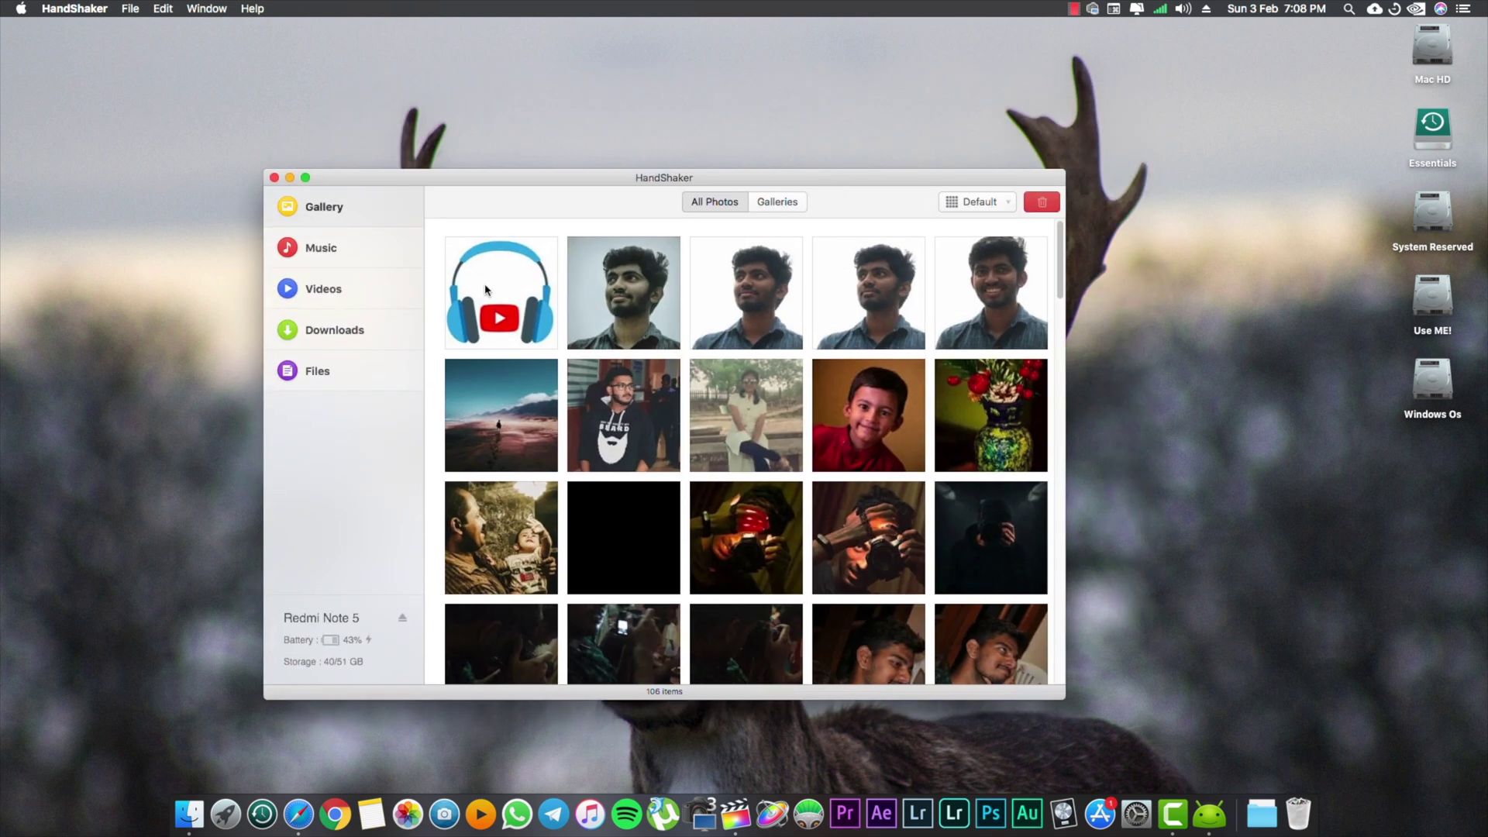
left_click(321, 248)
left_click(323, 289)
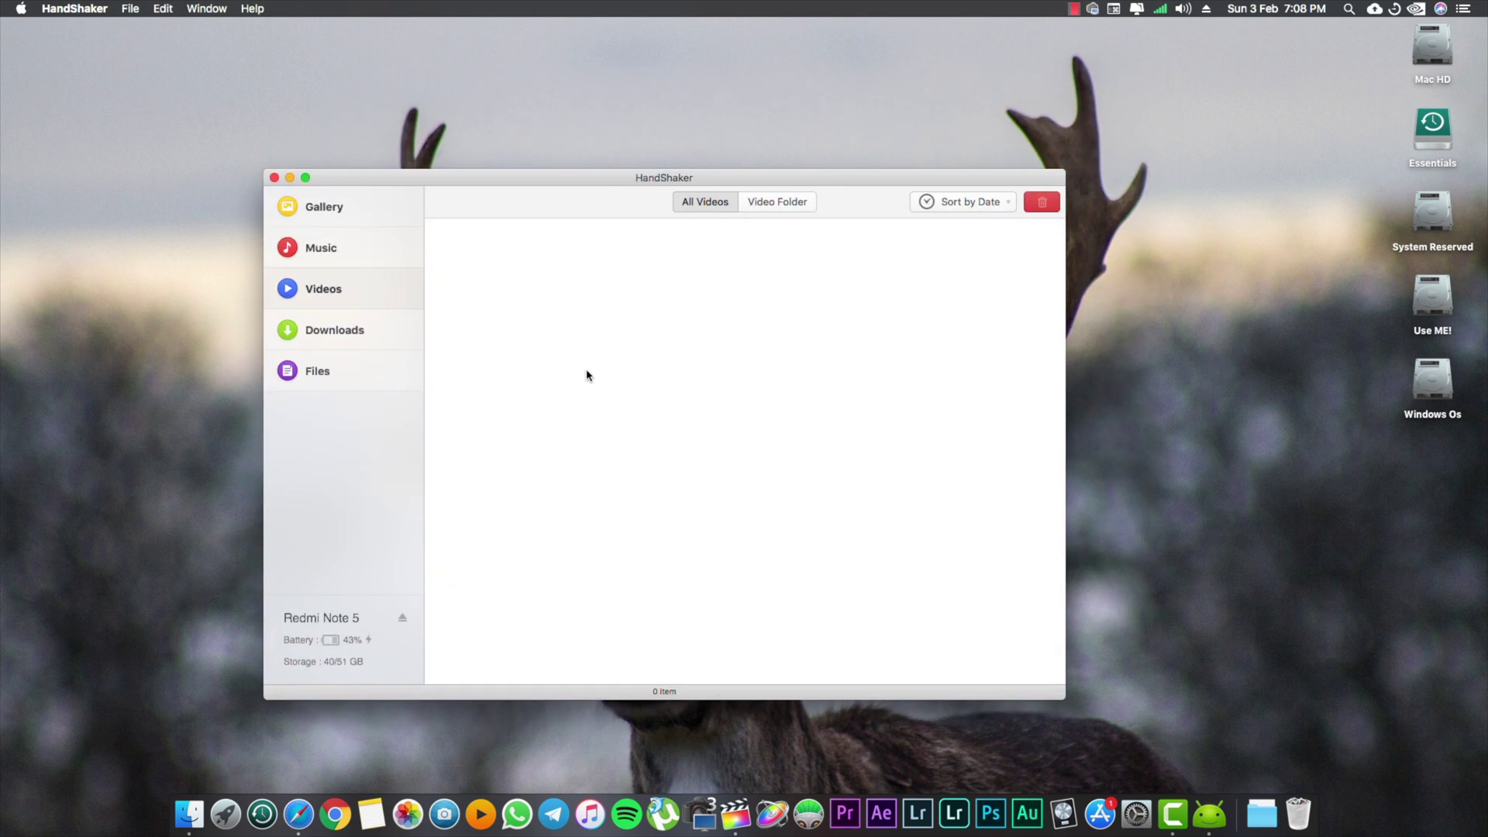
left_click(324, 329)
left_click(318, 372)
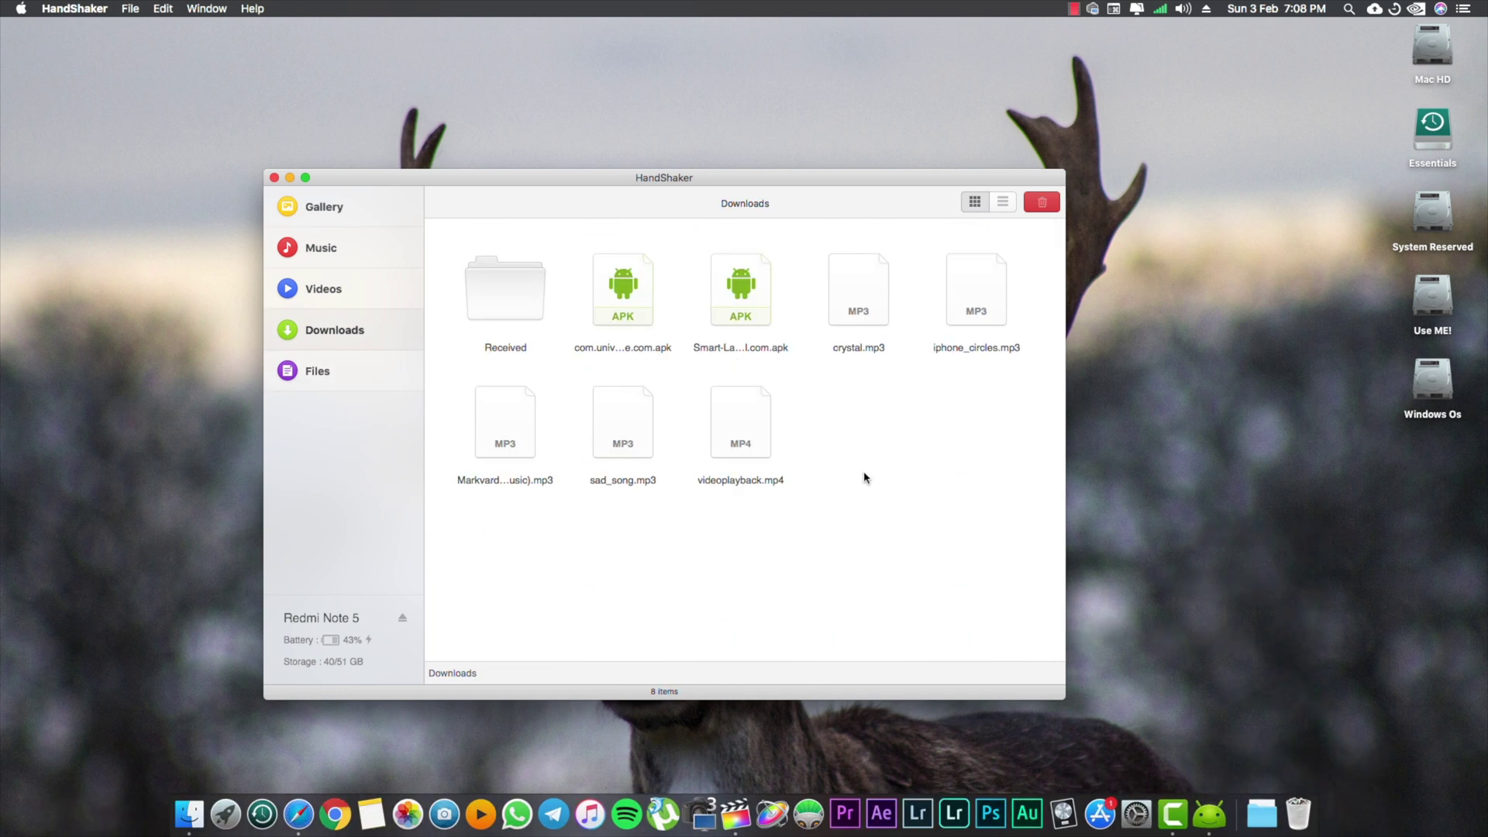
left_click(1175, 677)
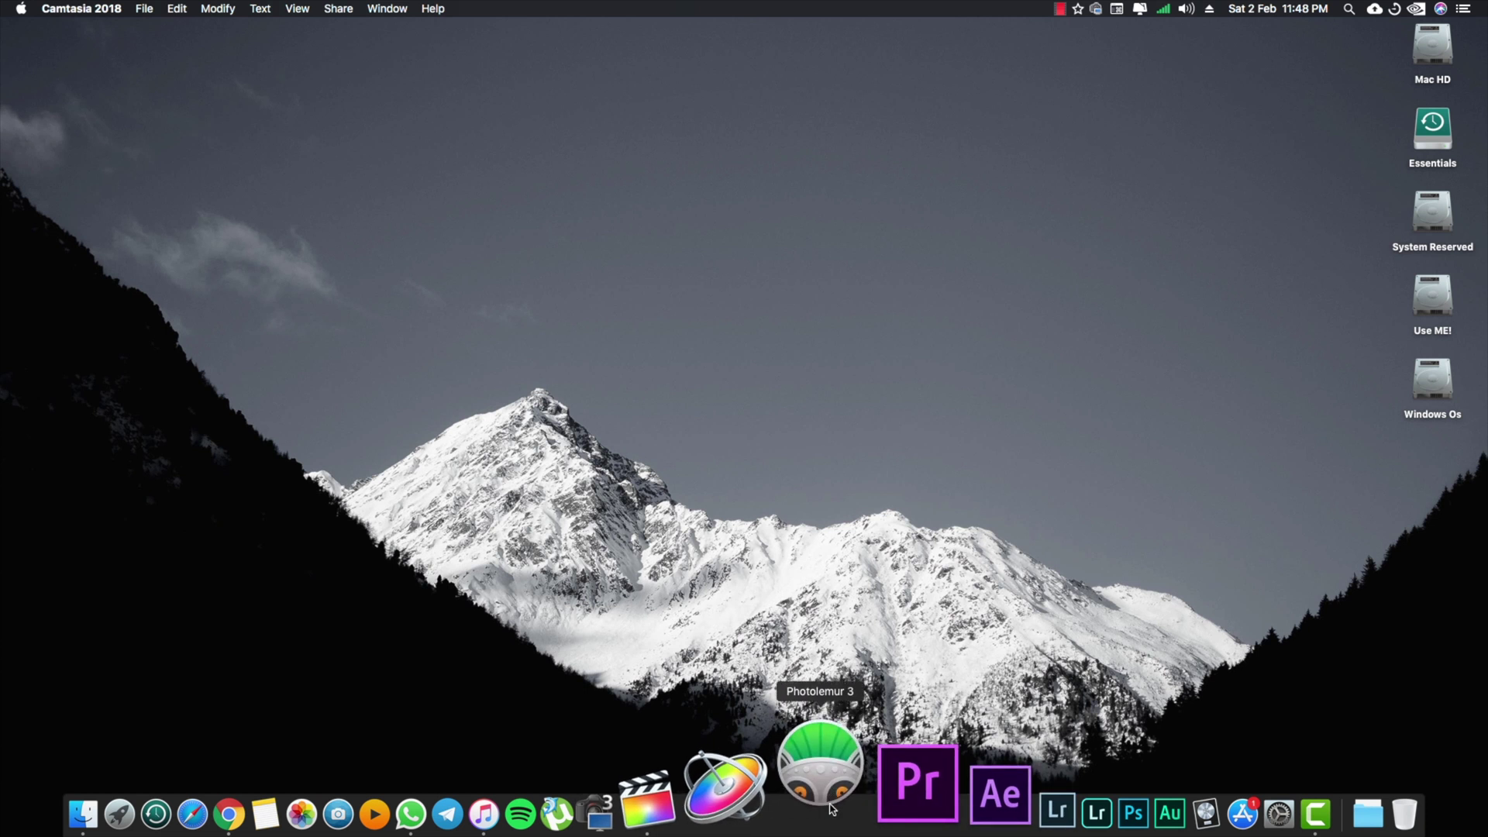
Launch Photolemur 3, look through its menus, and load the sample portrait
left_click(831, 809)
left_click(723, 223)
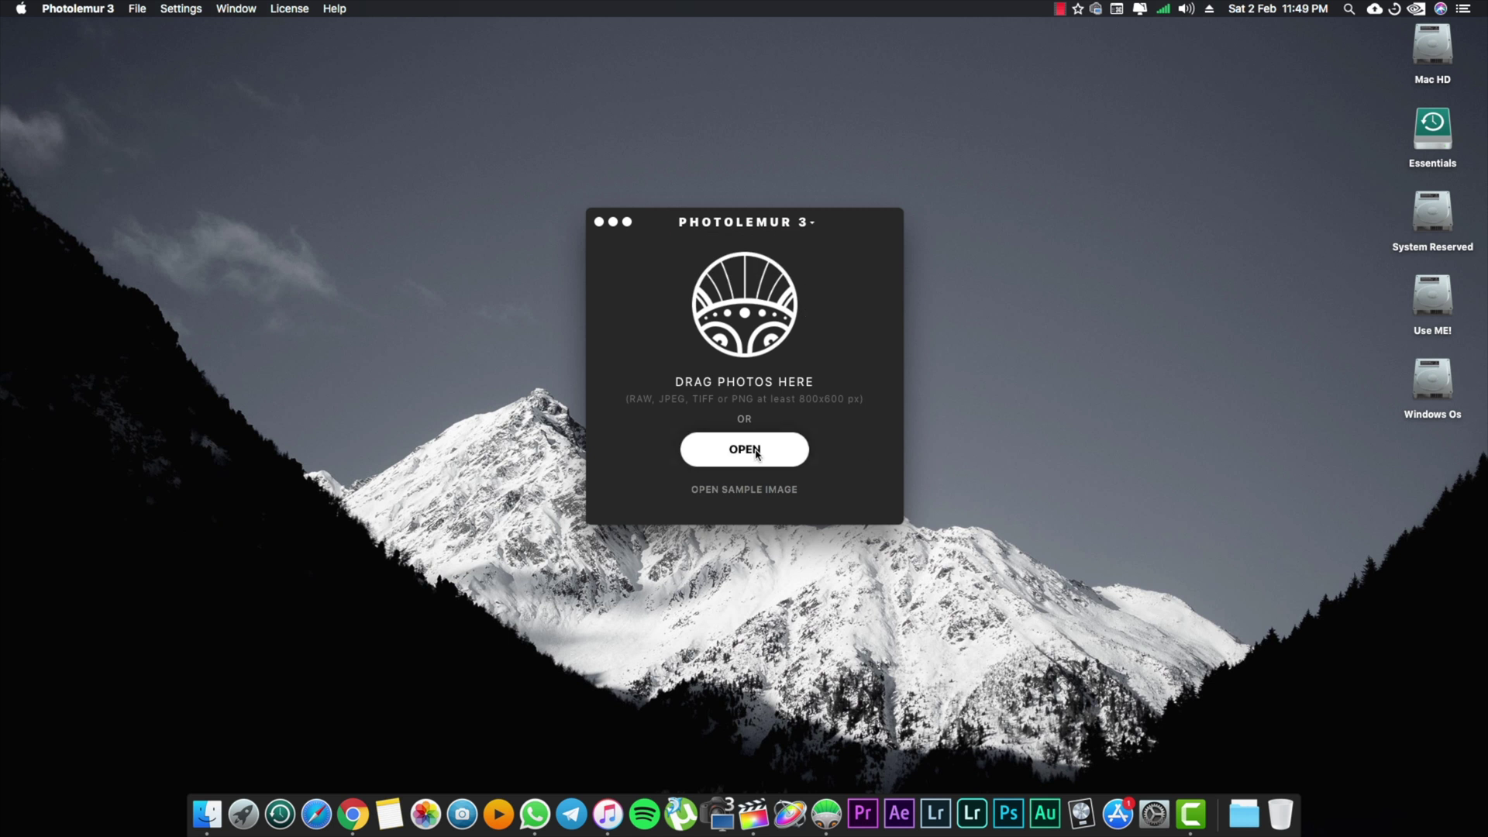
left_click(66, 12)
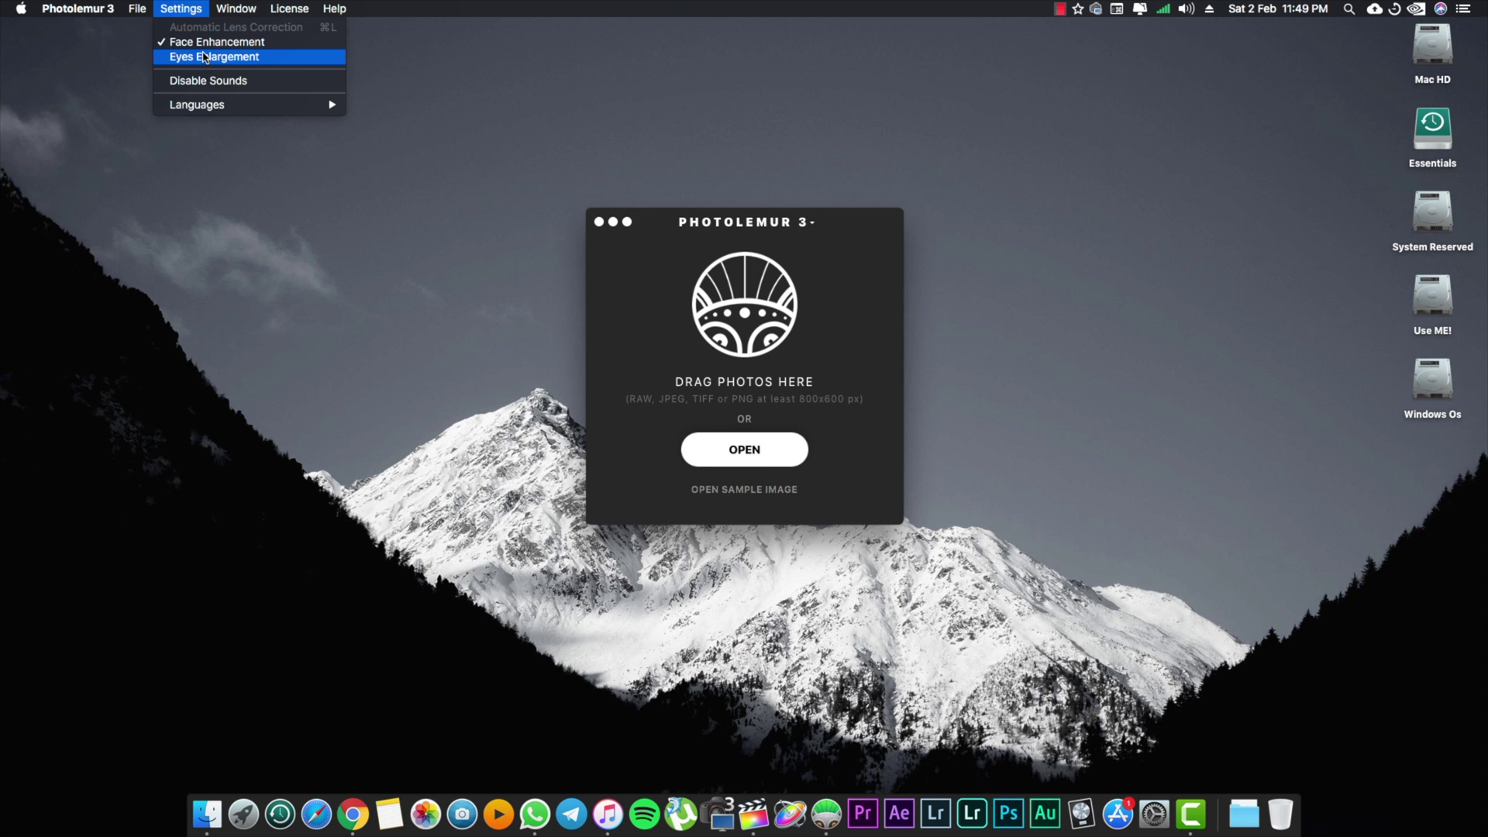
left_click(666, 342)
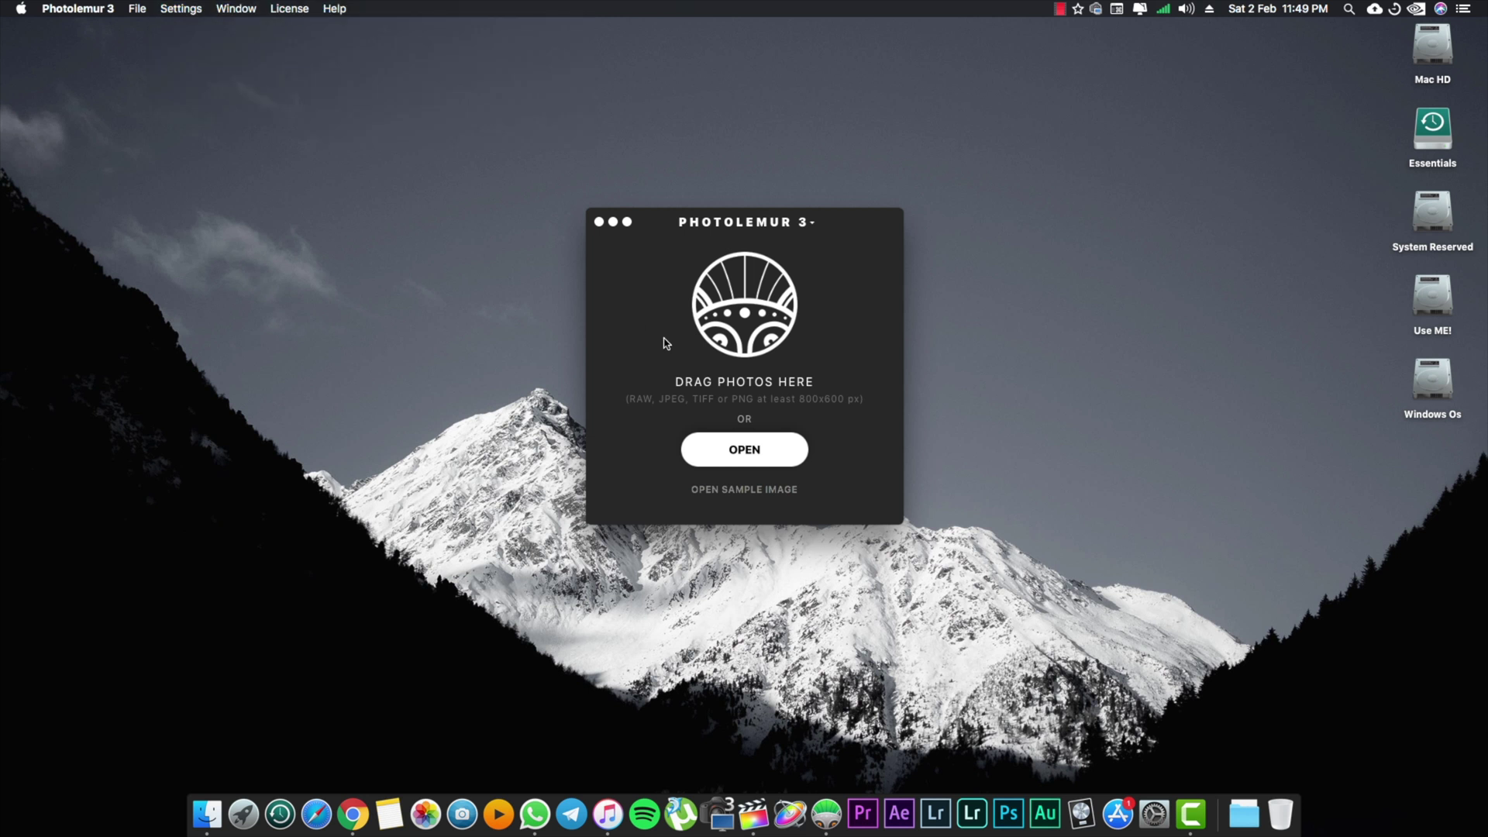
left_click(749, 492)
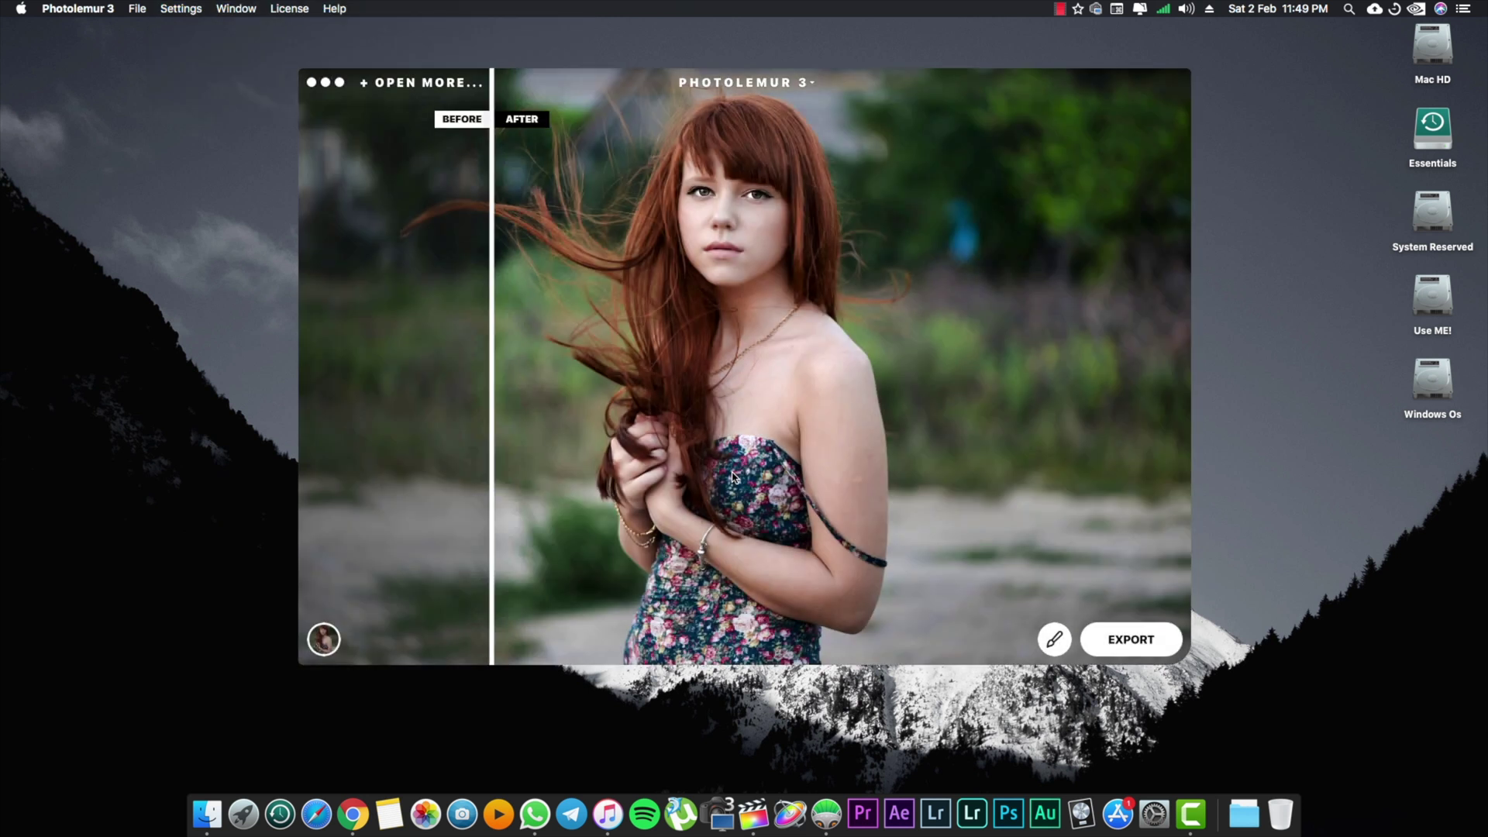
Compare the portrait before and after, adjust enhancement strength, and apply the Apollo style
mouse_move(491, 221)
left_mouse_down()
mouse_move(1139, 218)
mouse_move(1317, 367)
left_mouse_up()
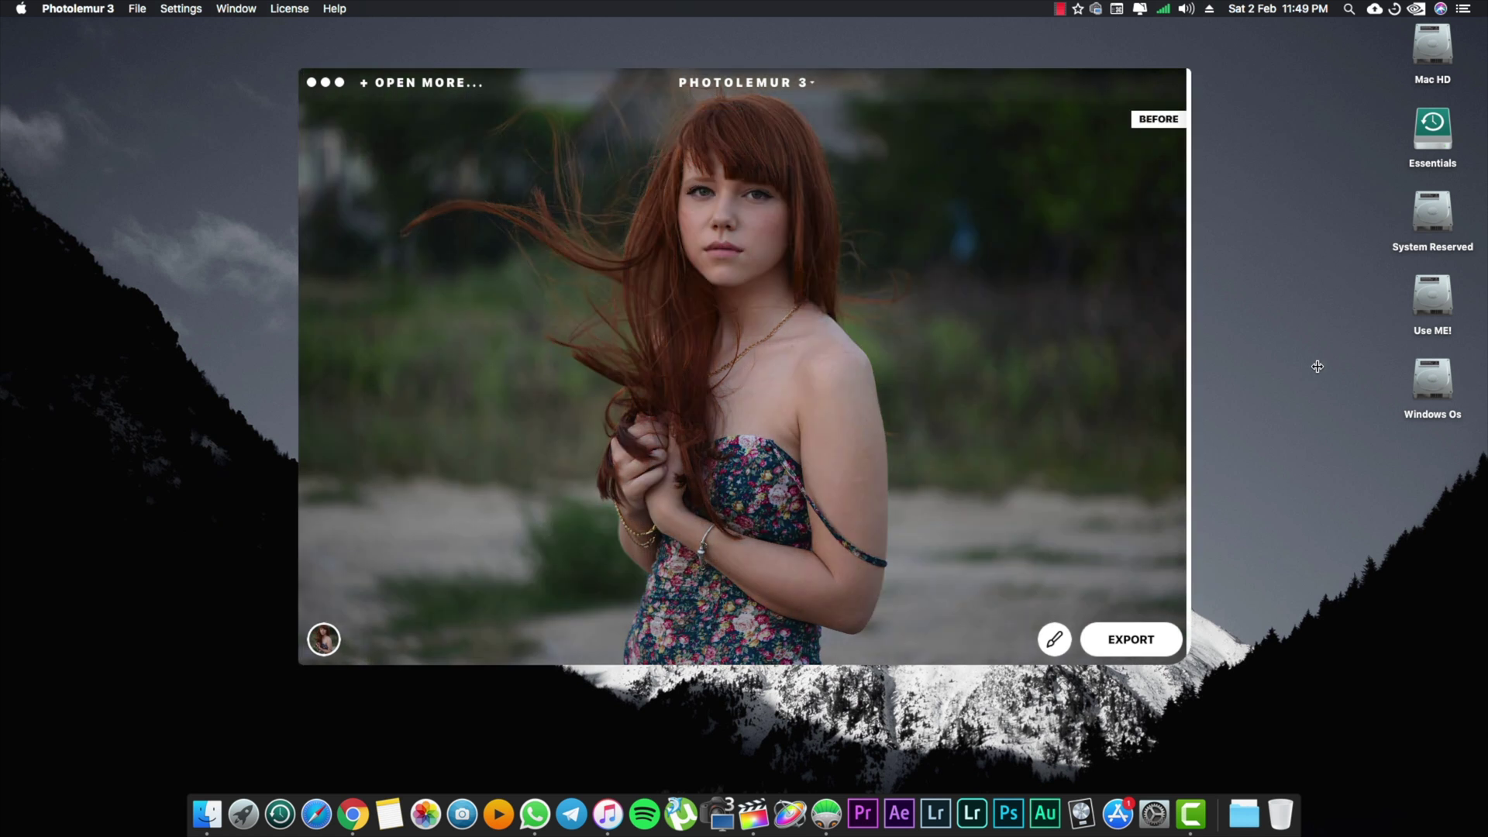
left_click_drag(1183, 350, 505, 349)
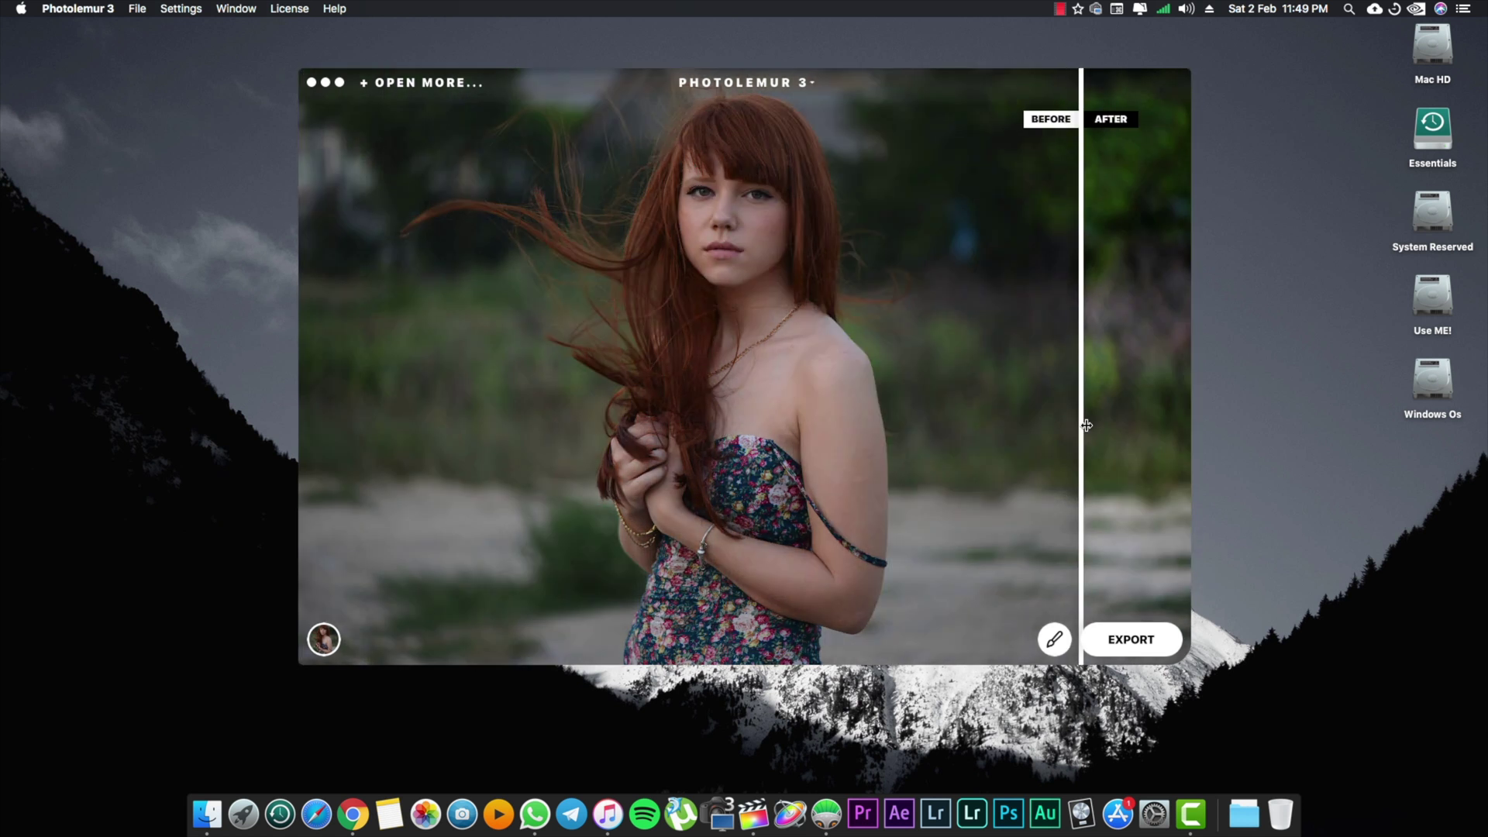
left_click(1054, 640)
mouse_move(1051, 640)
left_mouse_down()
mouse_move(965, 639)
mouse_move(1047, 639)
left_mouse_up()
left_click(1054, 640)
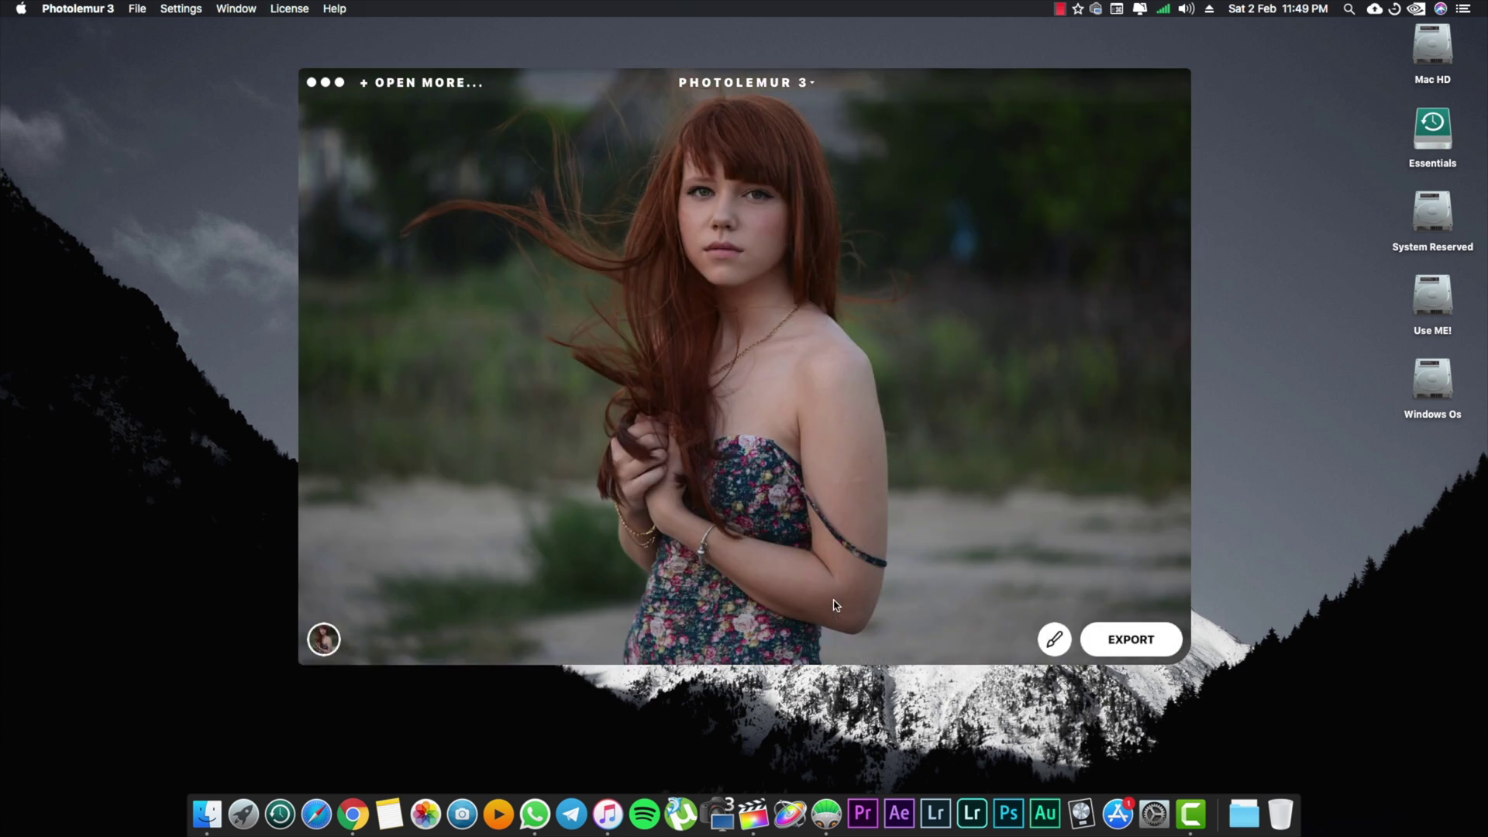
left_click(374, 637)
left_click(406, 633)
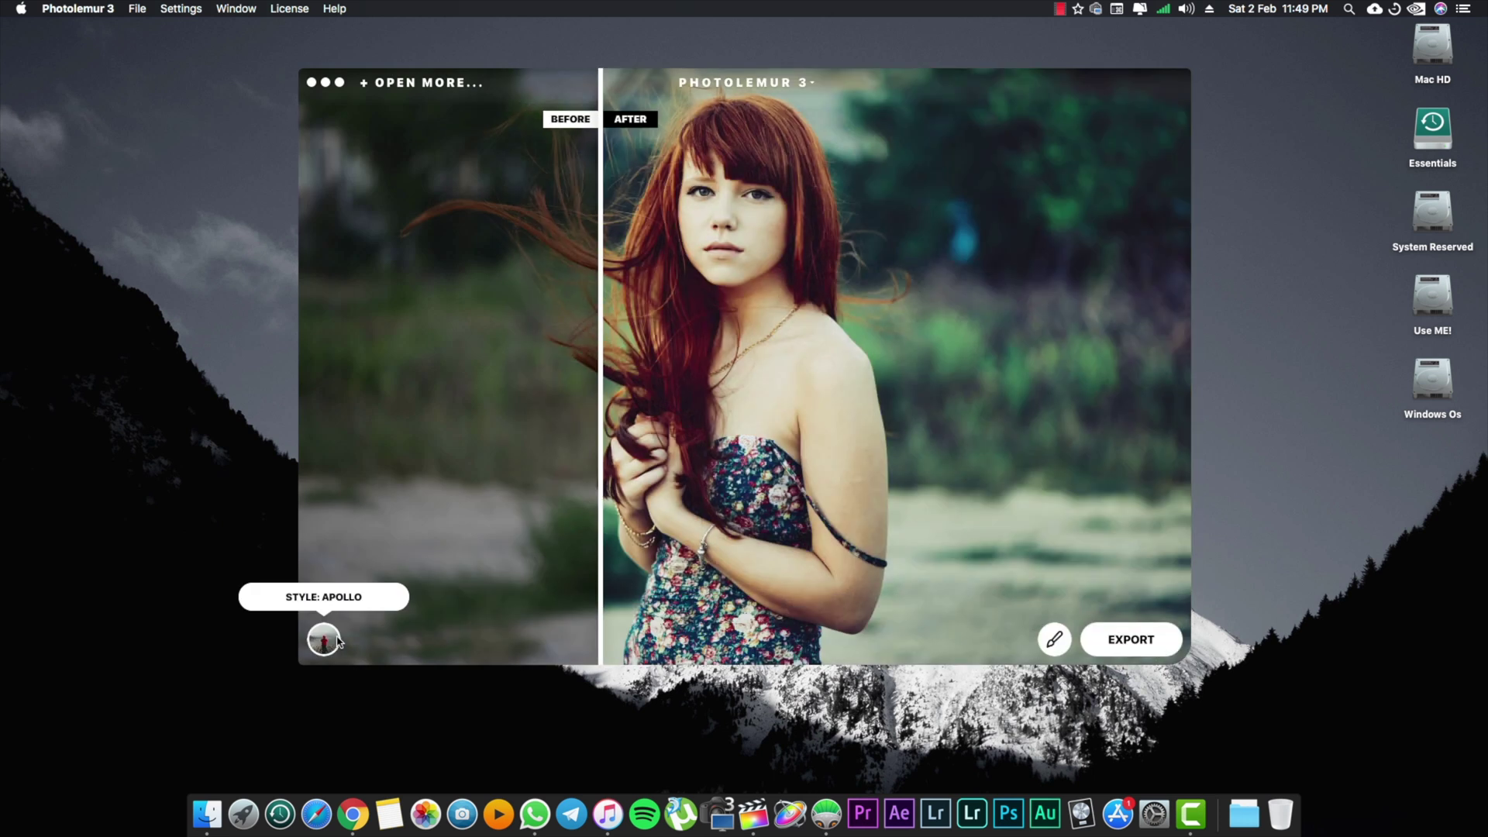
Try the Fall, Spirited and a muted-tone style on the portrait
left_click(325, 640)
left_click(462, 625)
left_click(325, 641)
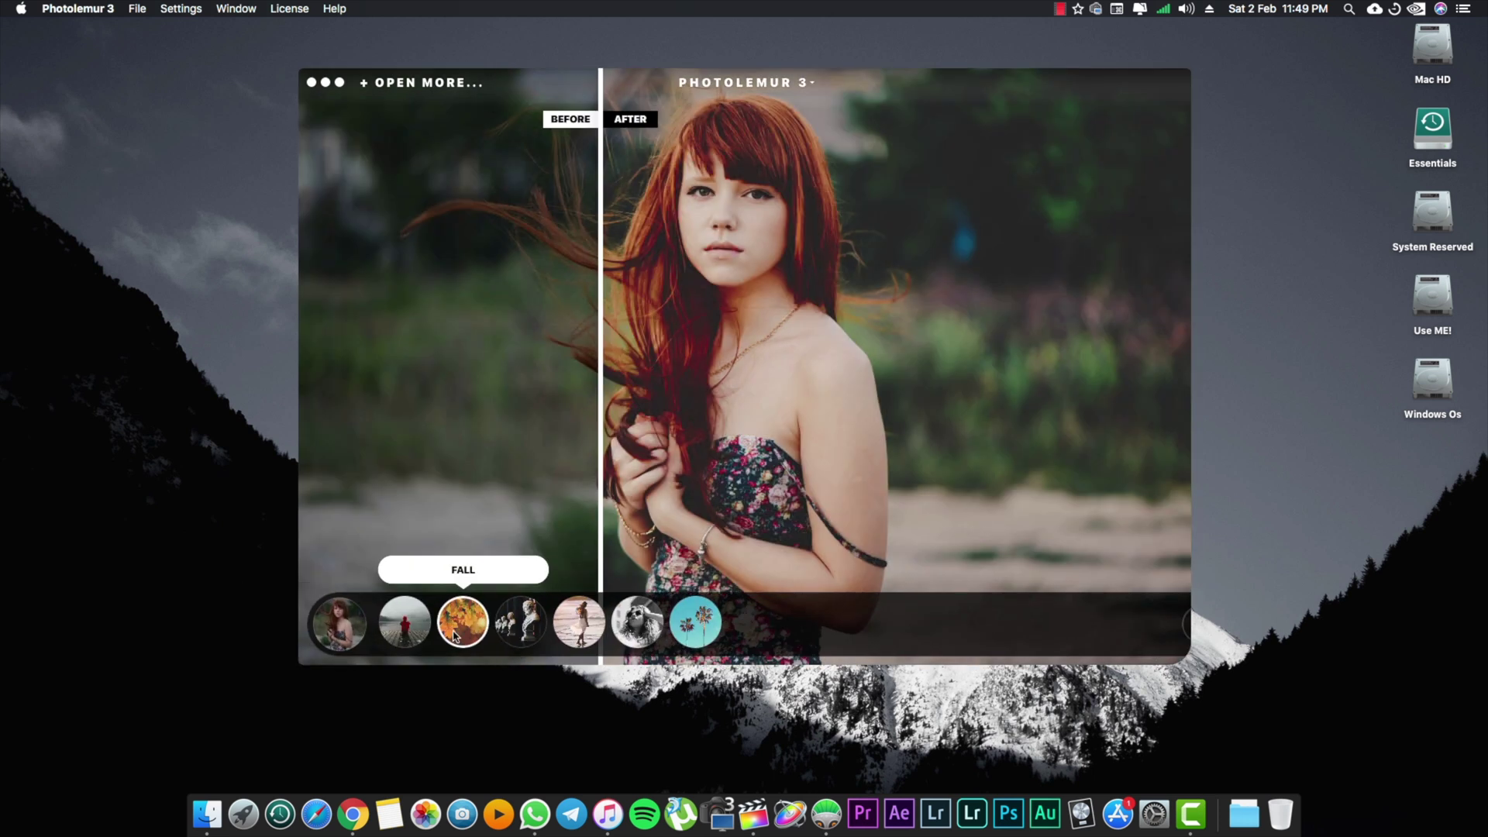
left_click(577, 625)
left_click(325, 639)
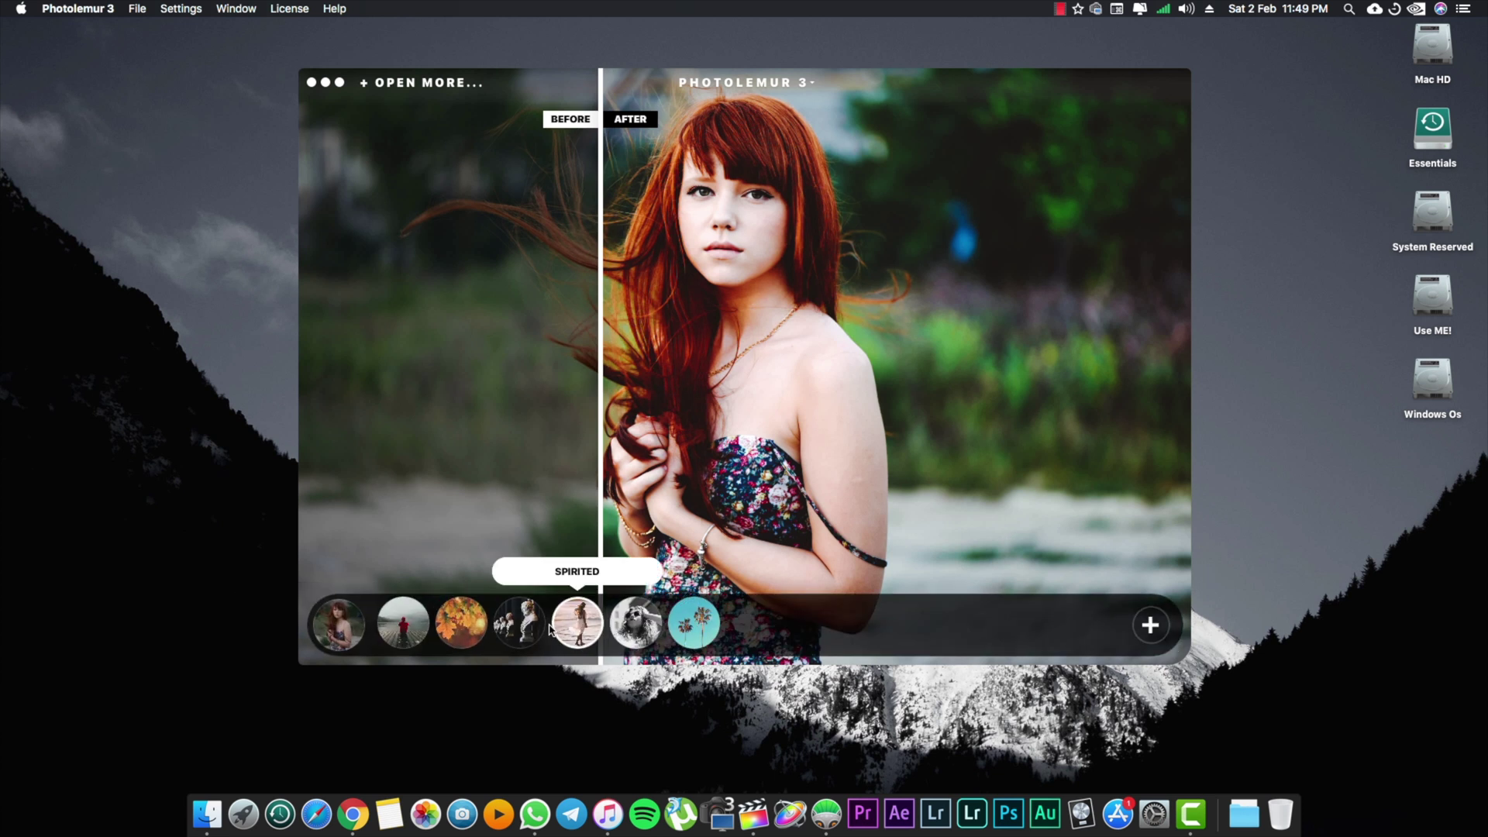
left_click(535, 625)
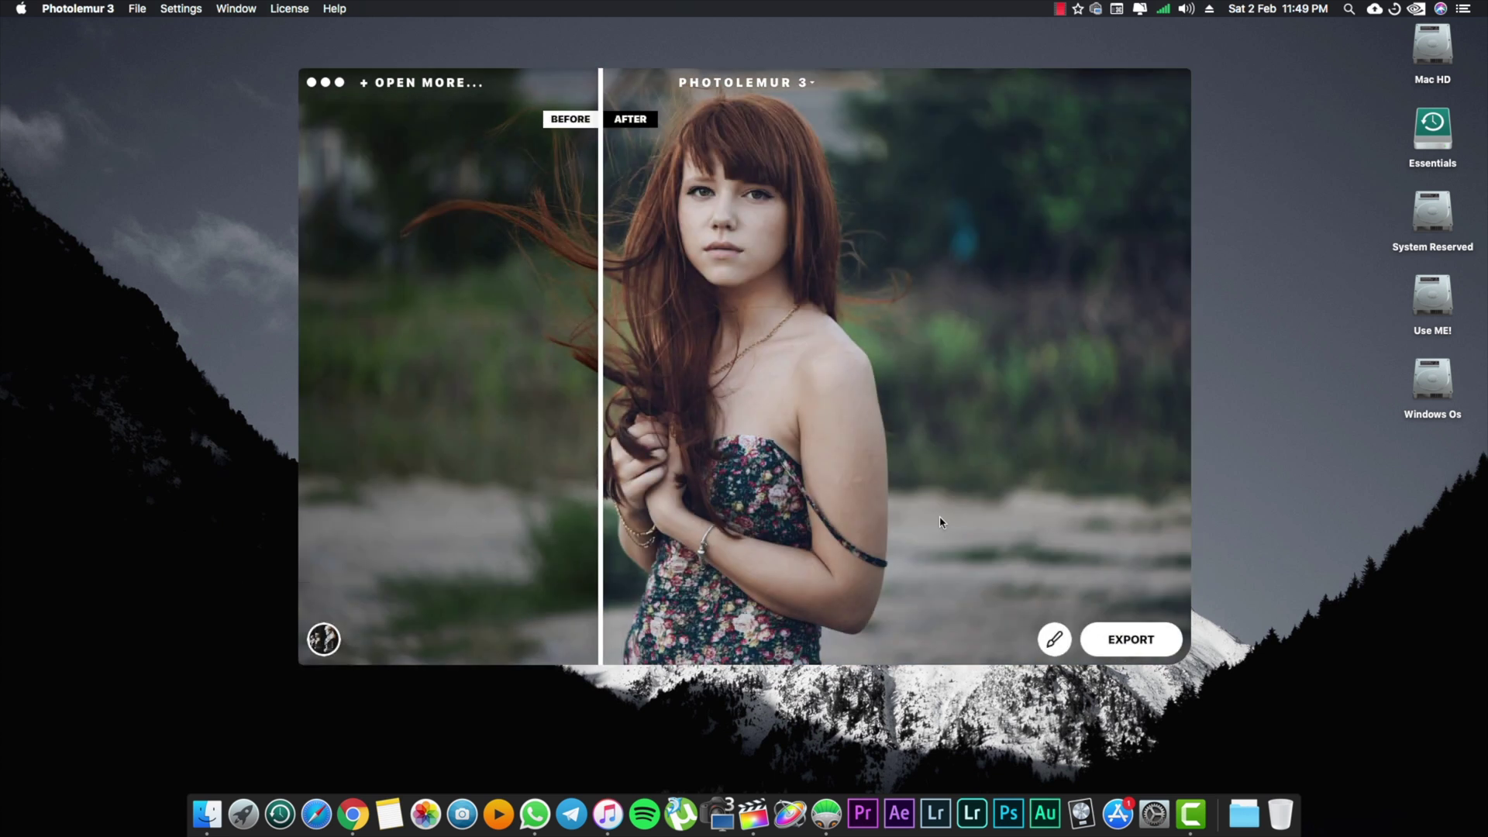
Preview the export destinations, cancel, and quit Photolemur 3
left_click(1120, 643)
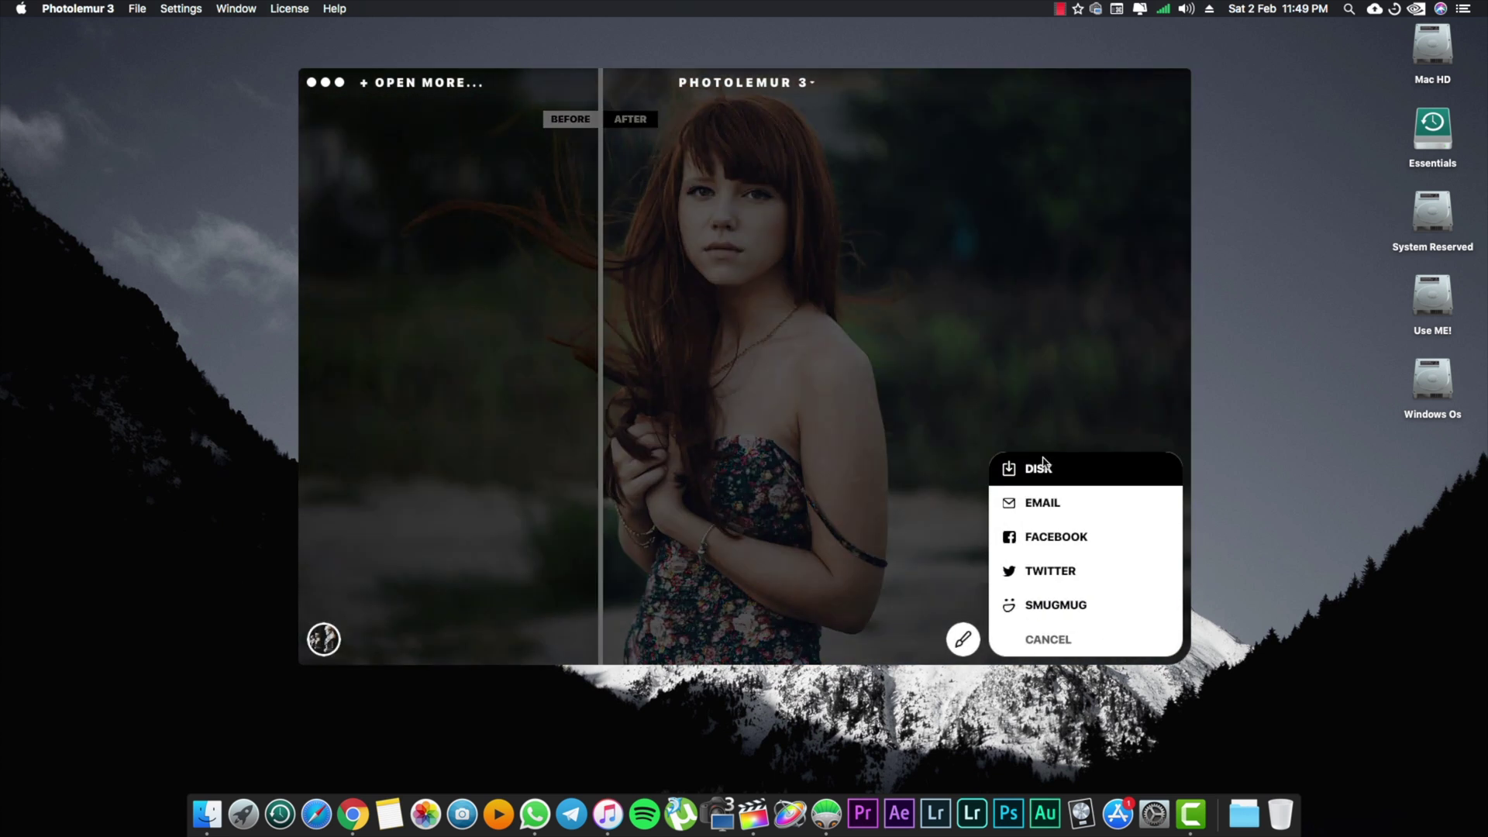
left_click(1048, 638)
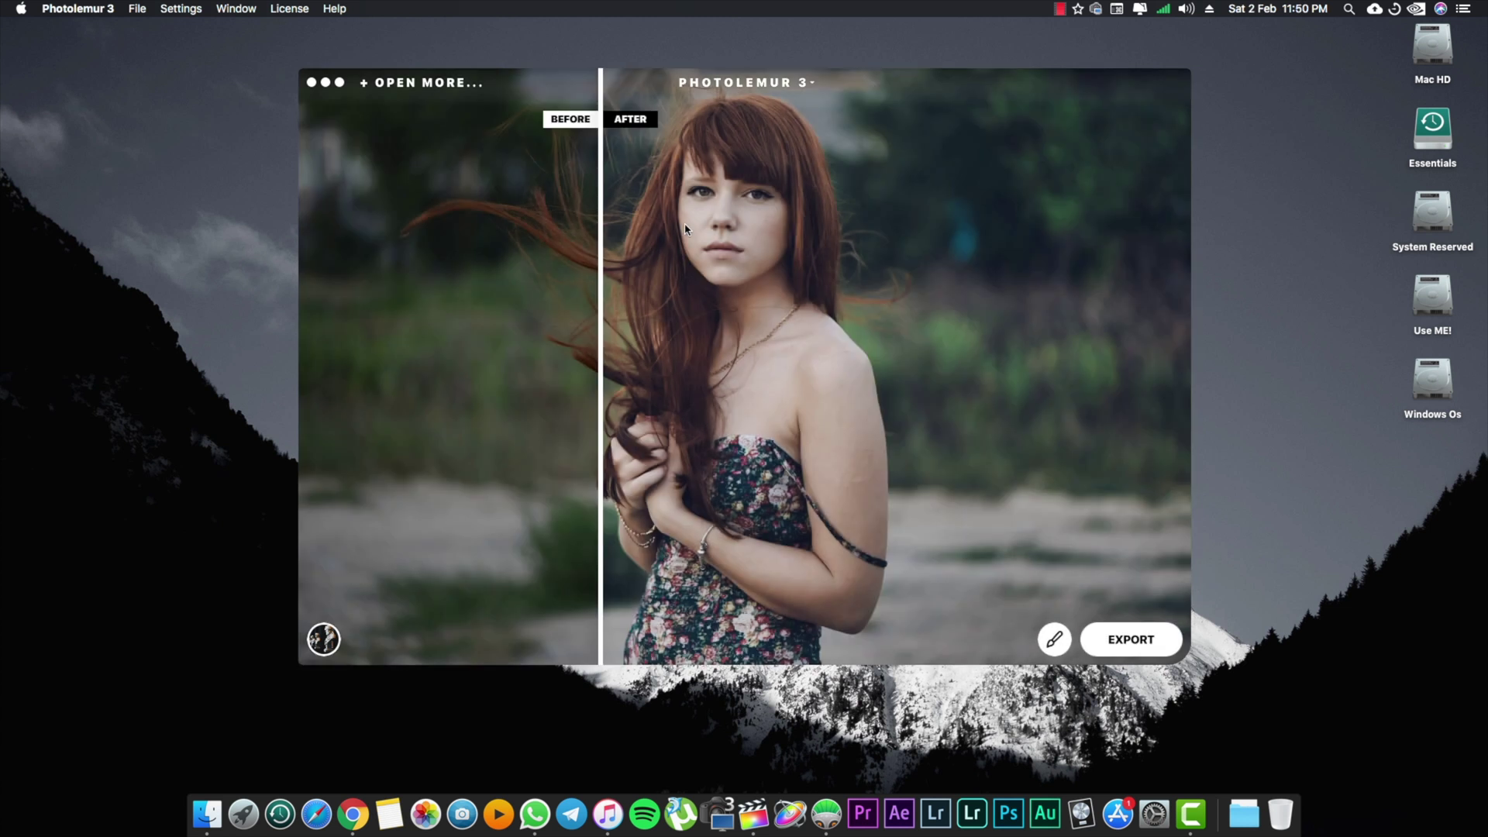
left_click(312, 82)
left_click(881, 278)
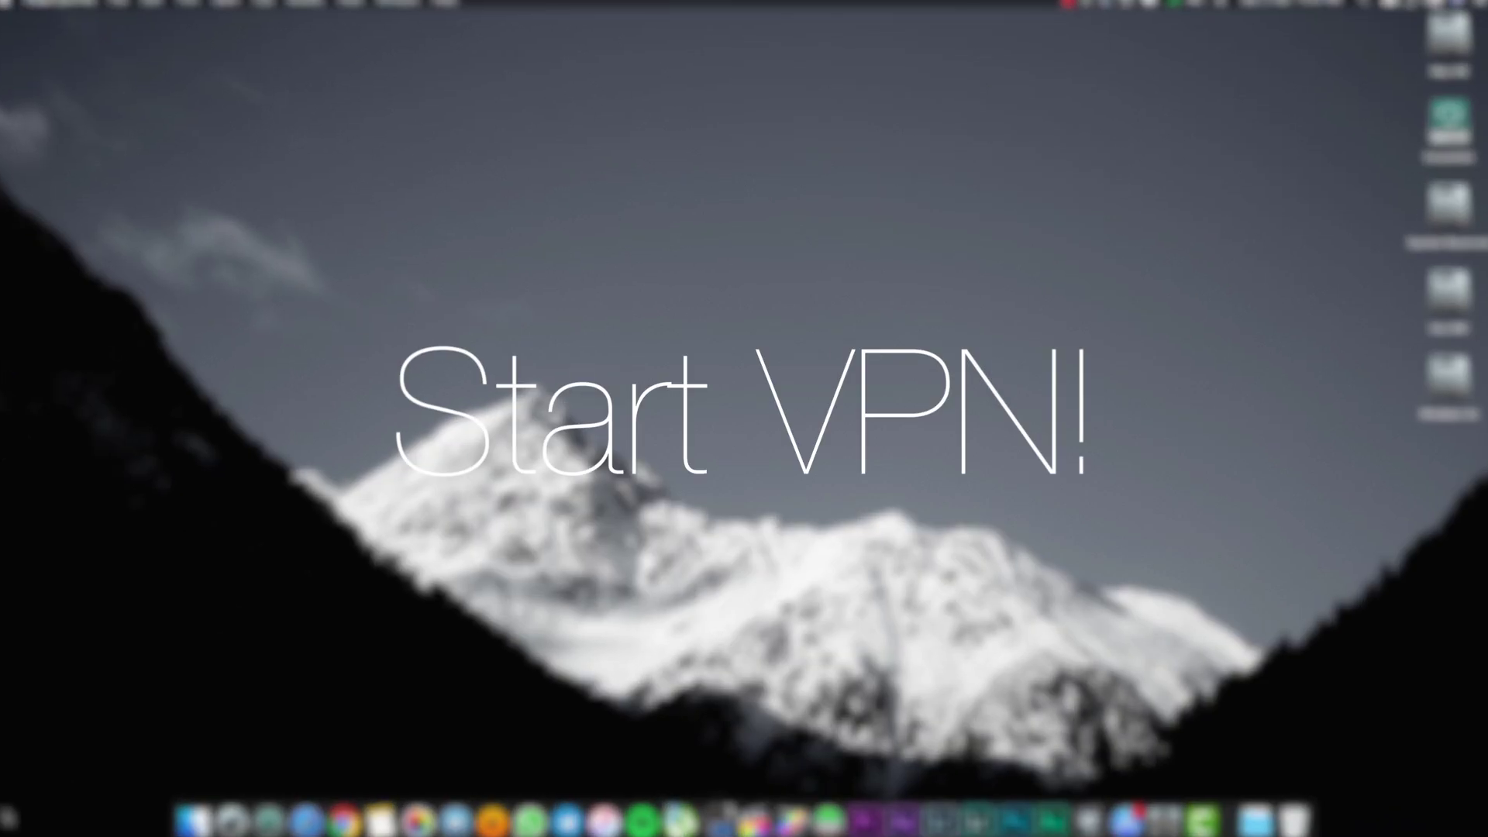
Launch Star VPN and look over its server location list and options menu
key("F4")
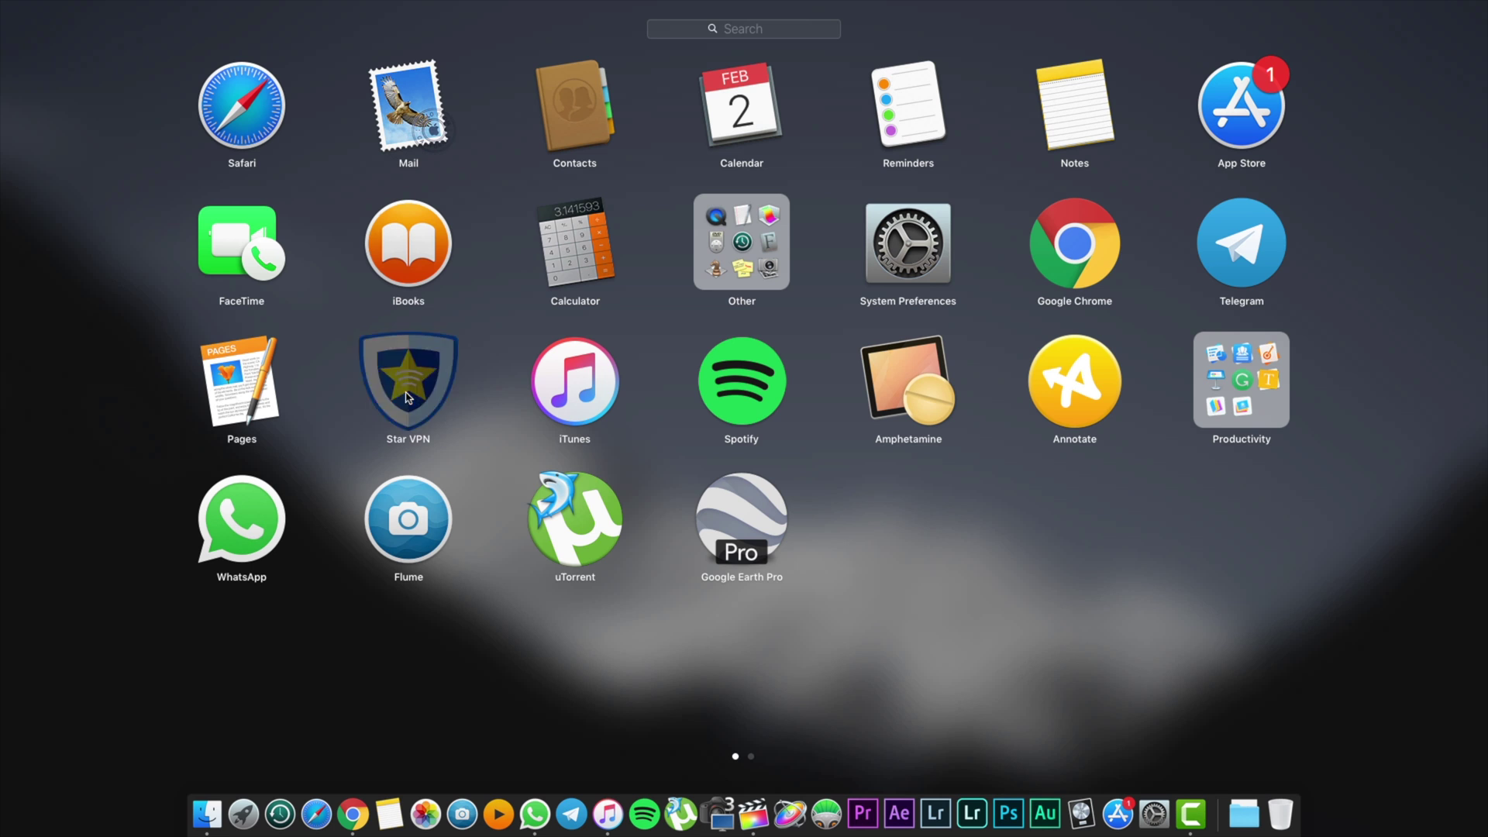
left_click(409, 397)
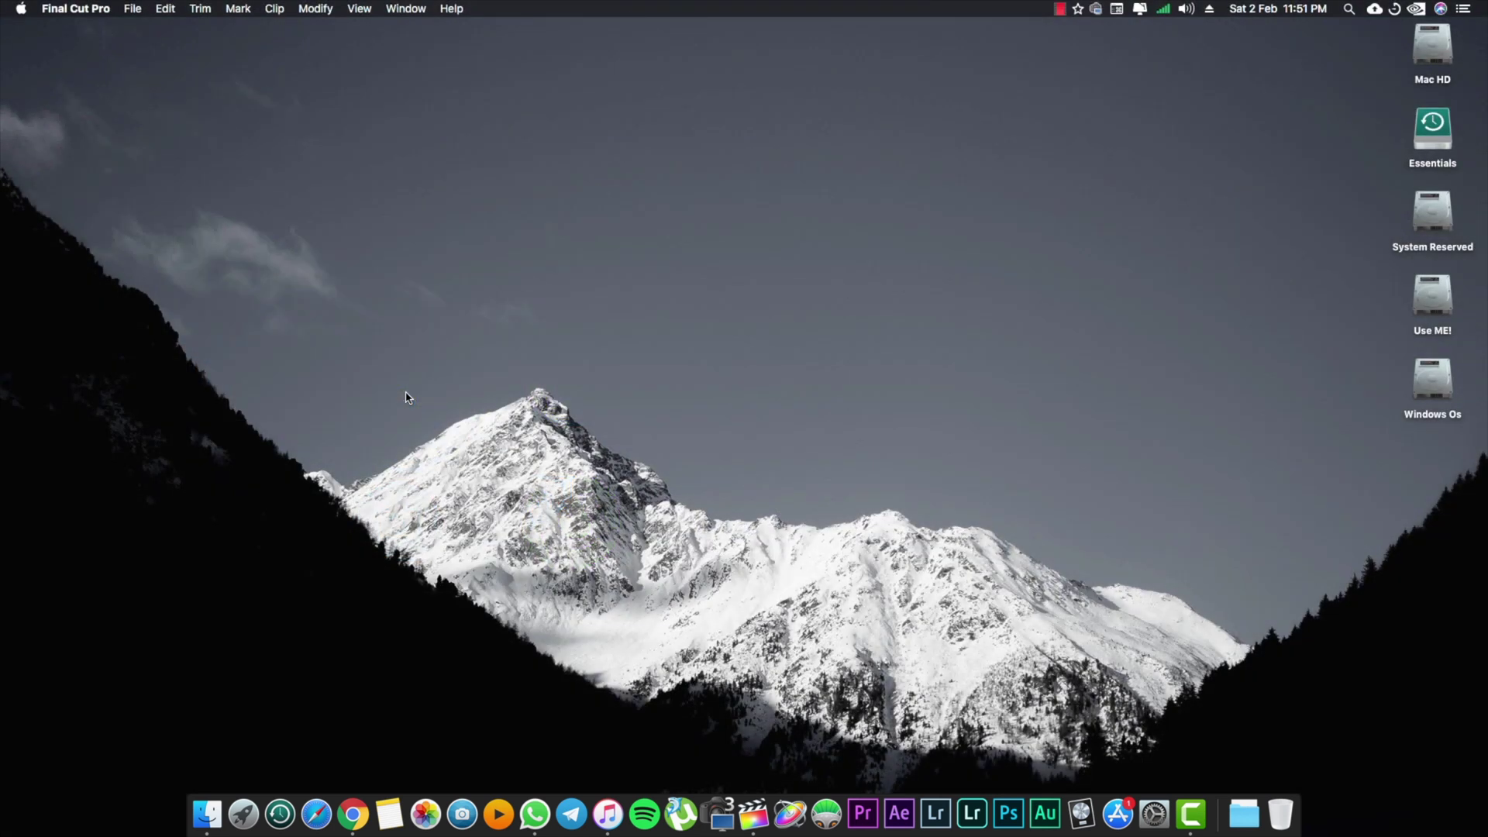
left_click(1078, 9)
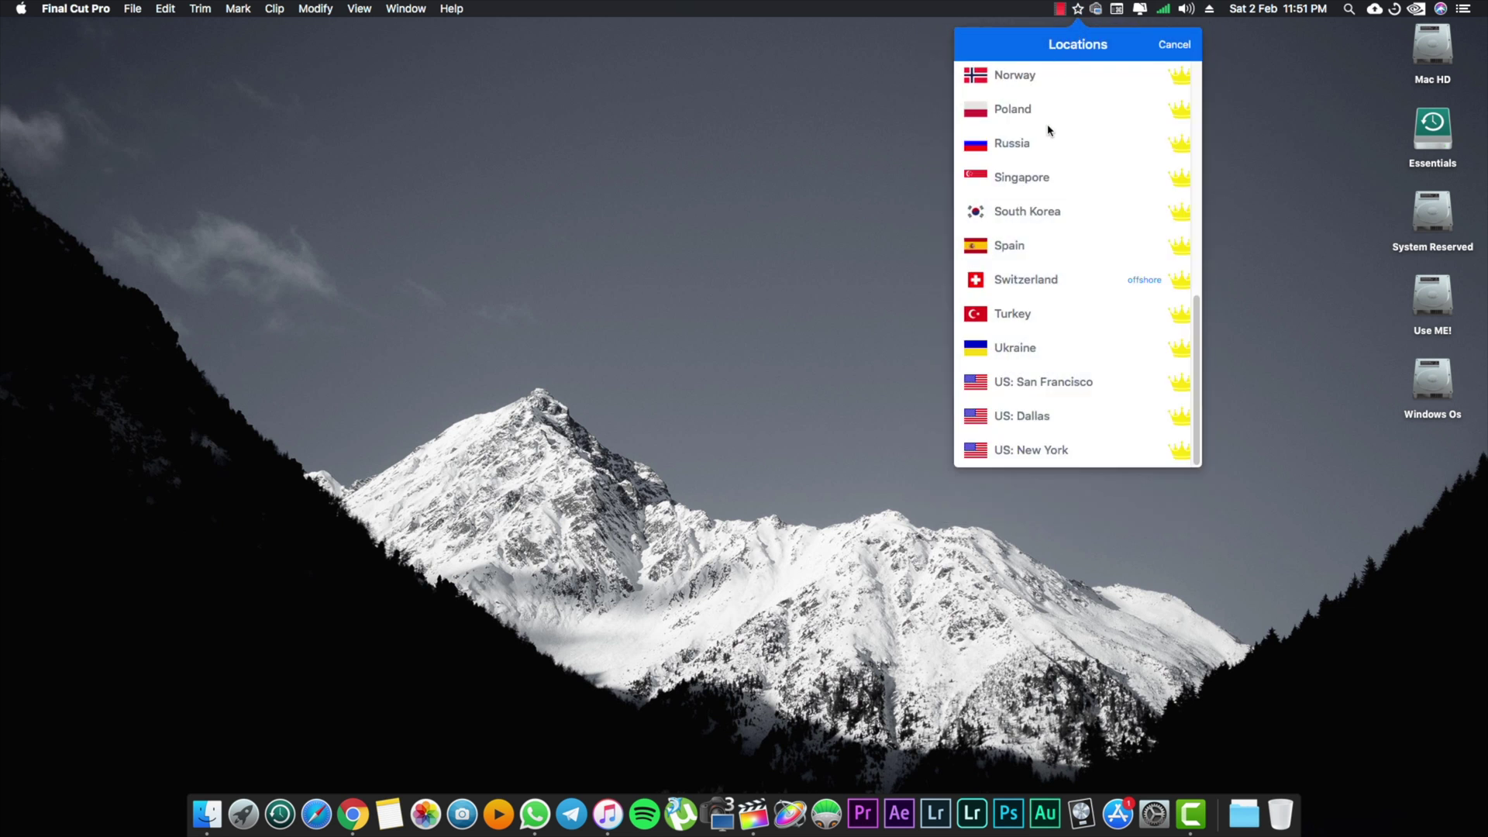
scroll(1051, 127, "up", 10)
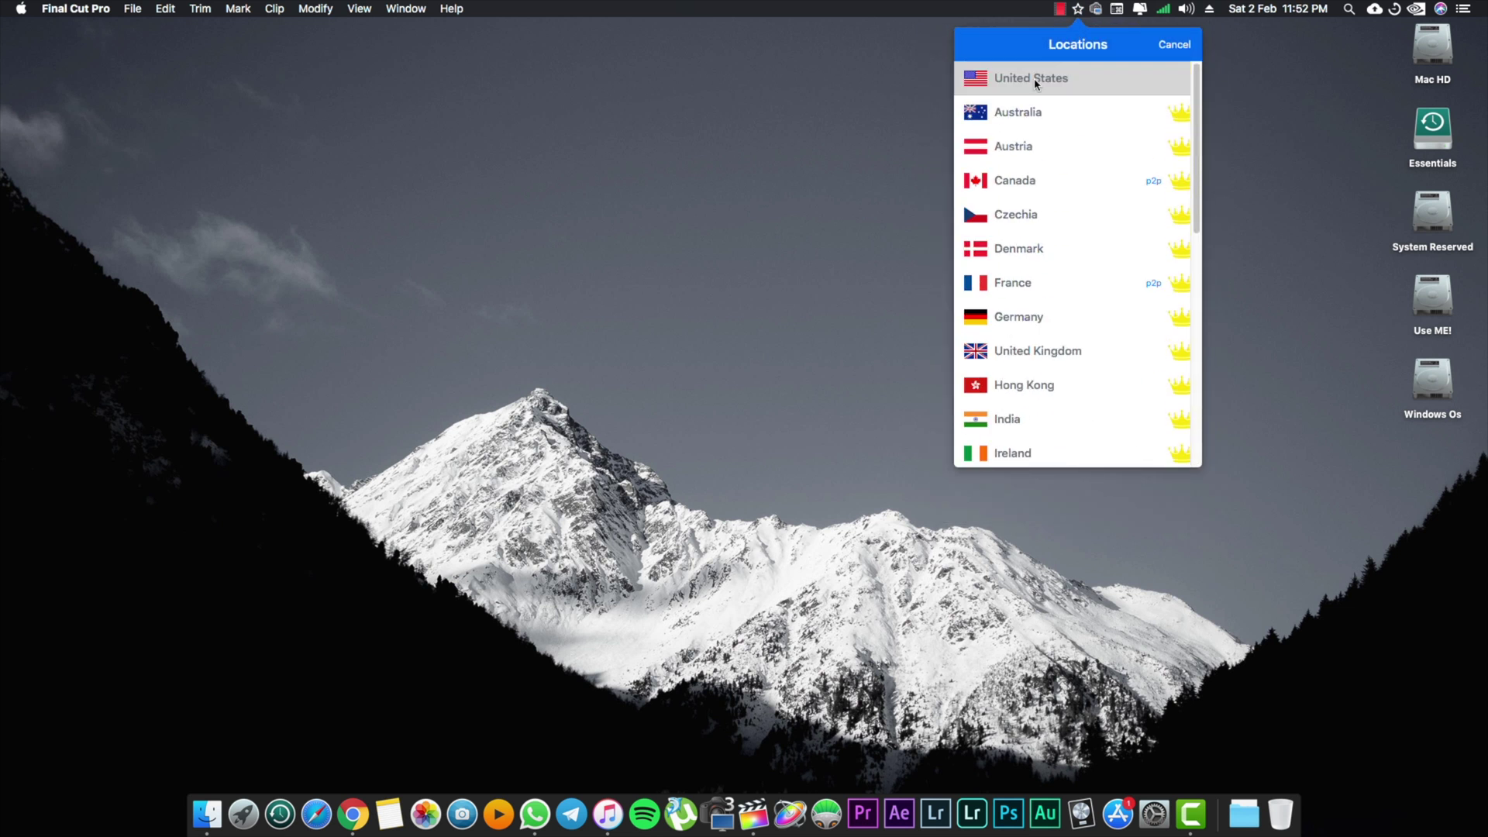
scroll(1152, 181, "down", 5)
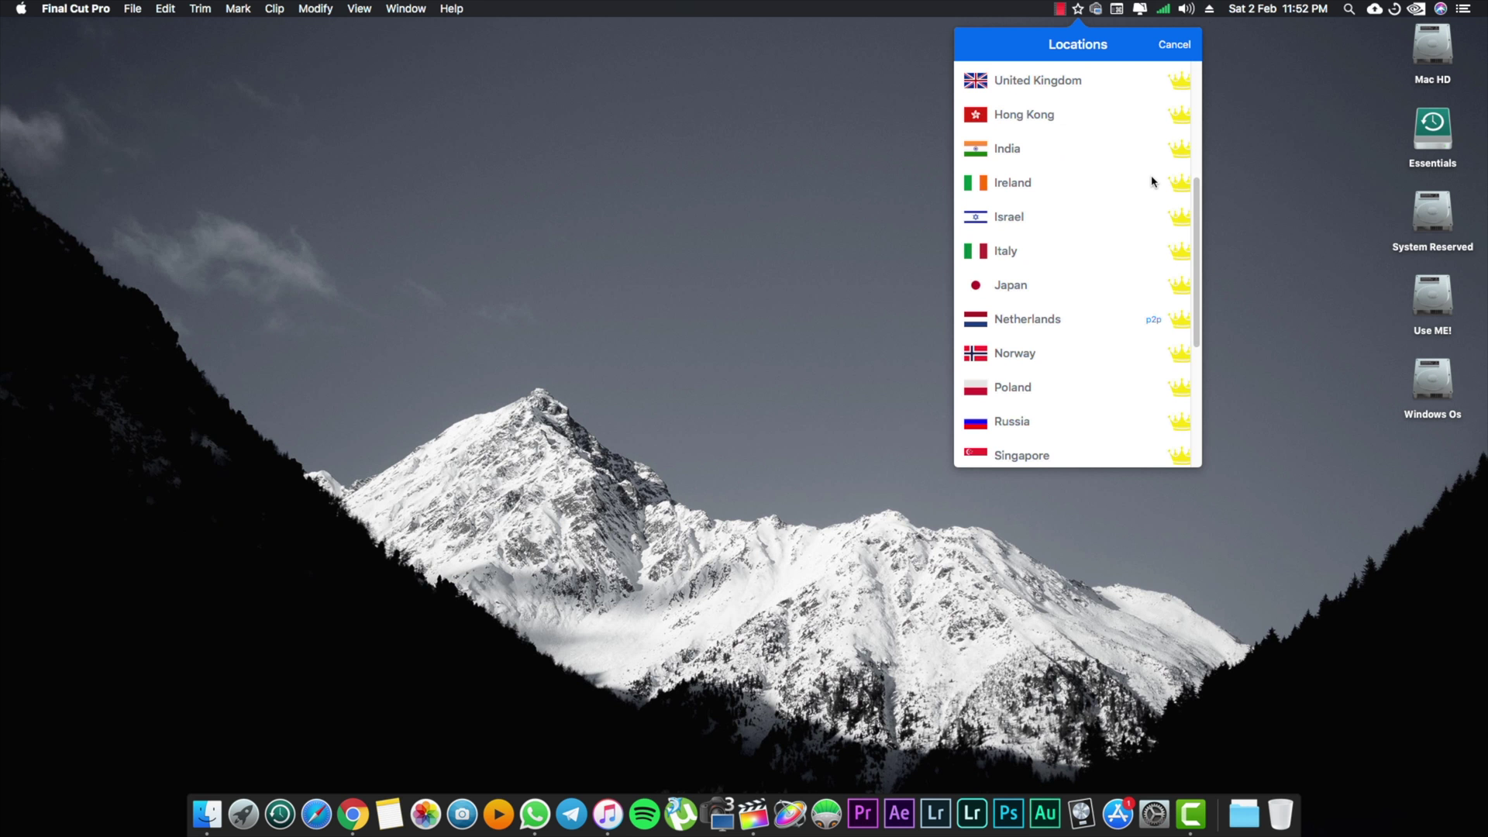
scroll(1152, 180, "down", 3)
scroll(1153, 181, "down", 3)
scroll(1153, 181, "up", 8)
scroll(1153, 181, "up", 4)
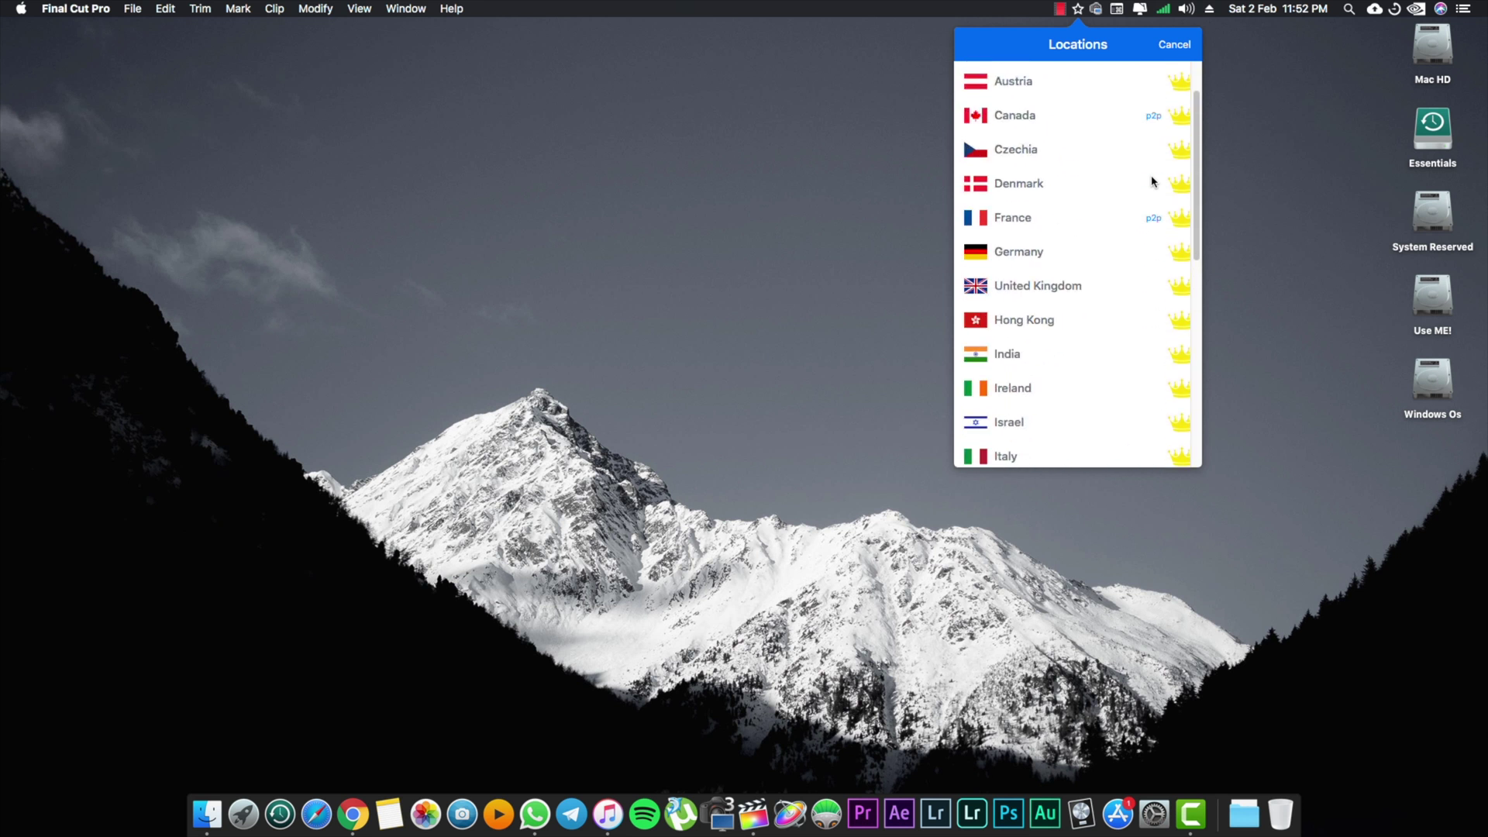
left_click(1177, 45)
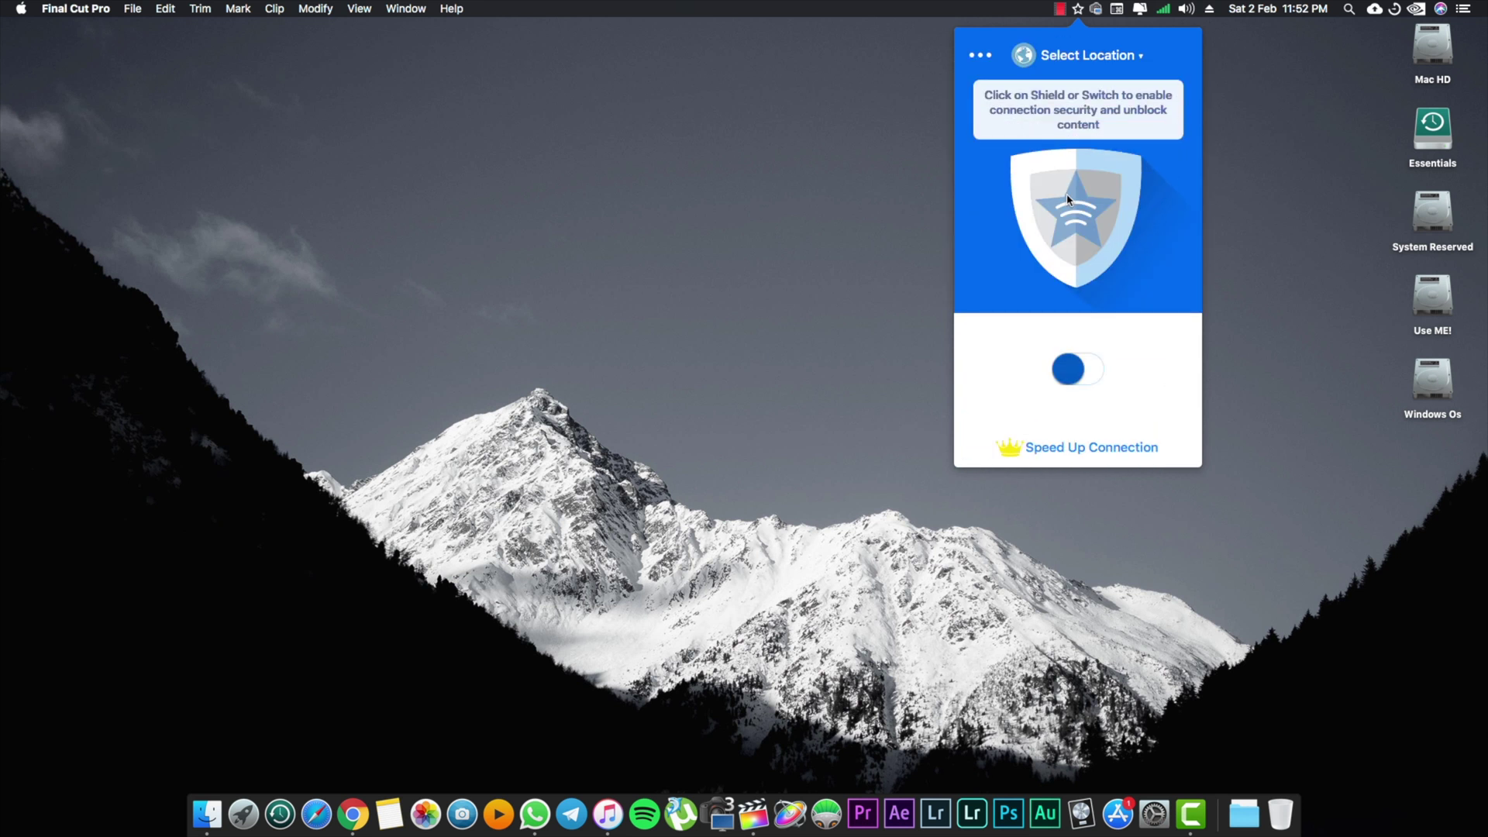
left_click(986, 58)
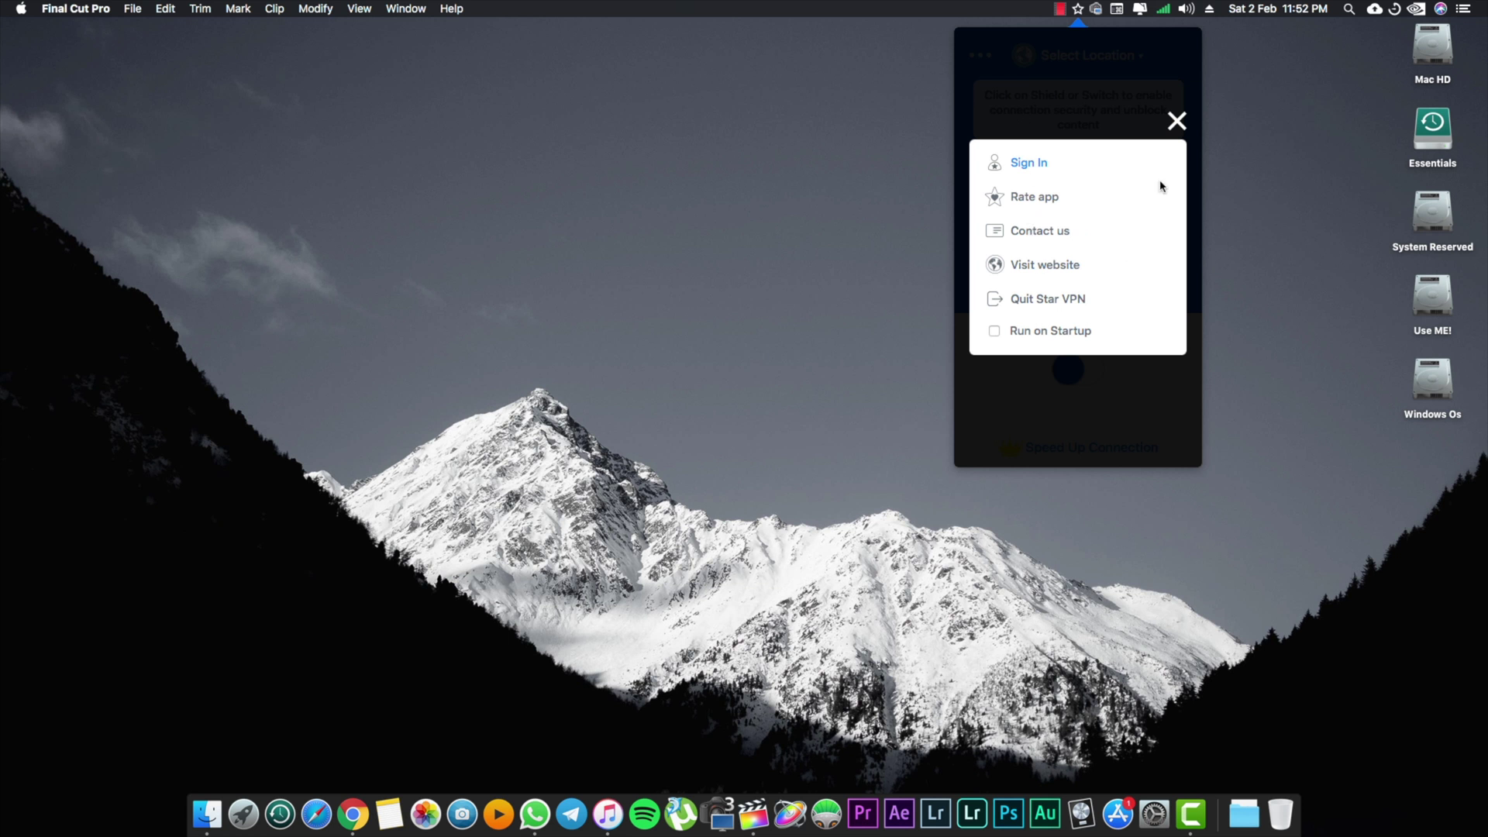
left_click(1176, 121)
Turn the VPN on and confirm the Connected status in the menu-bar panel
left_click(1070, 370)
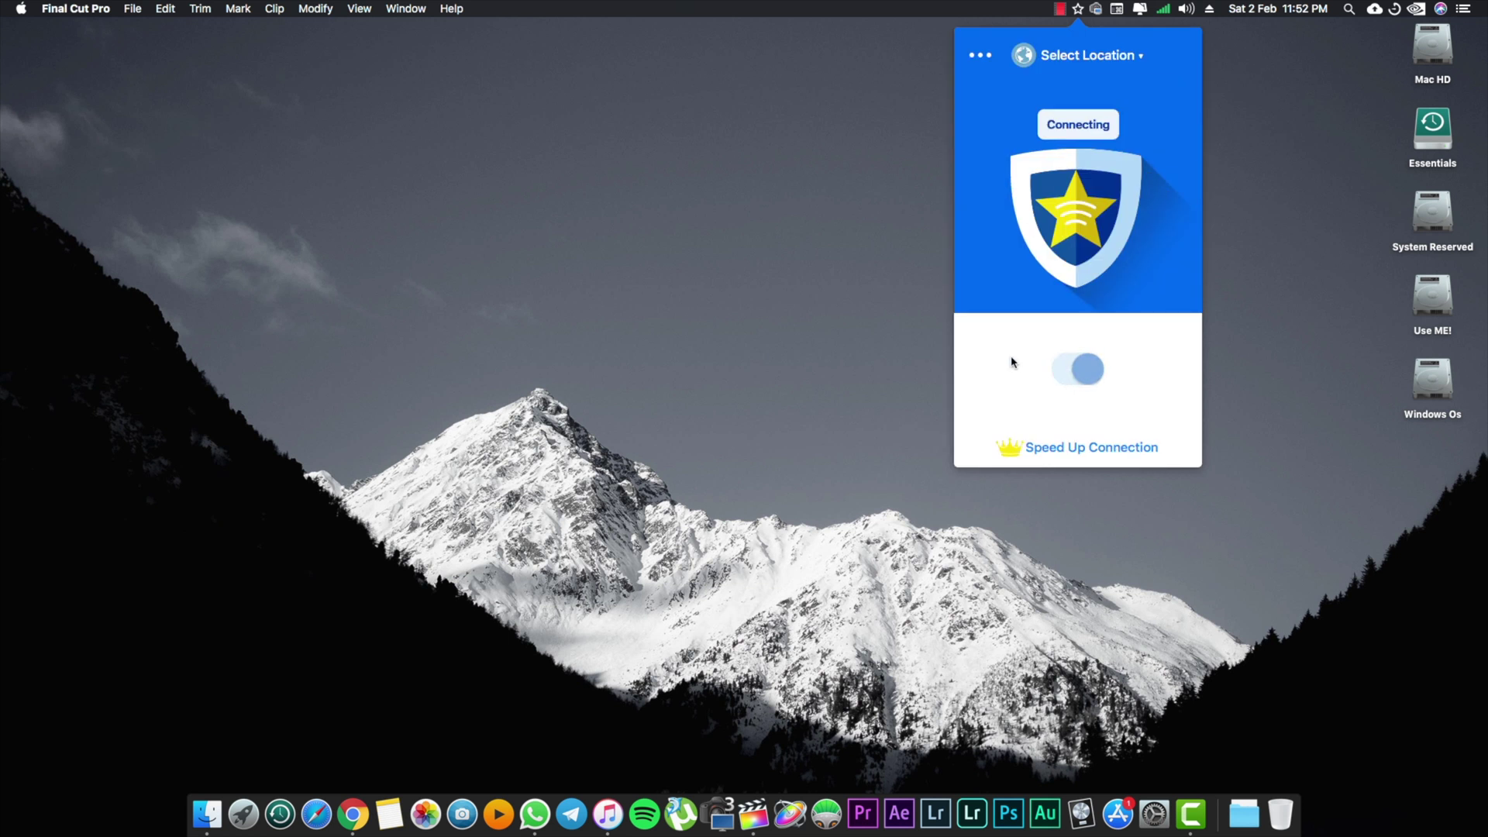
left_click(1078, 9)
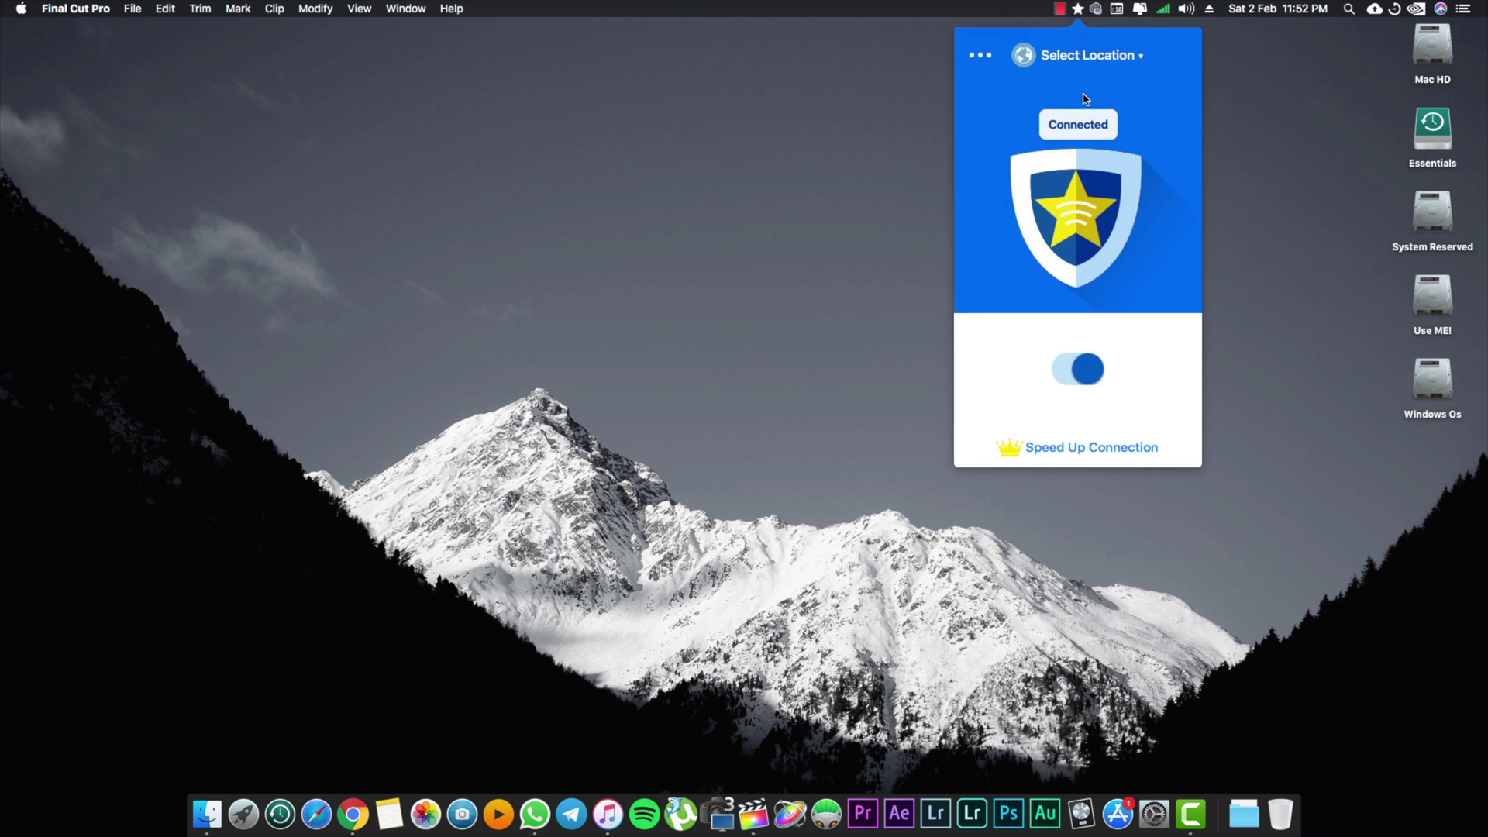
left_click(1078, 13)
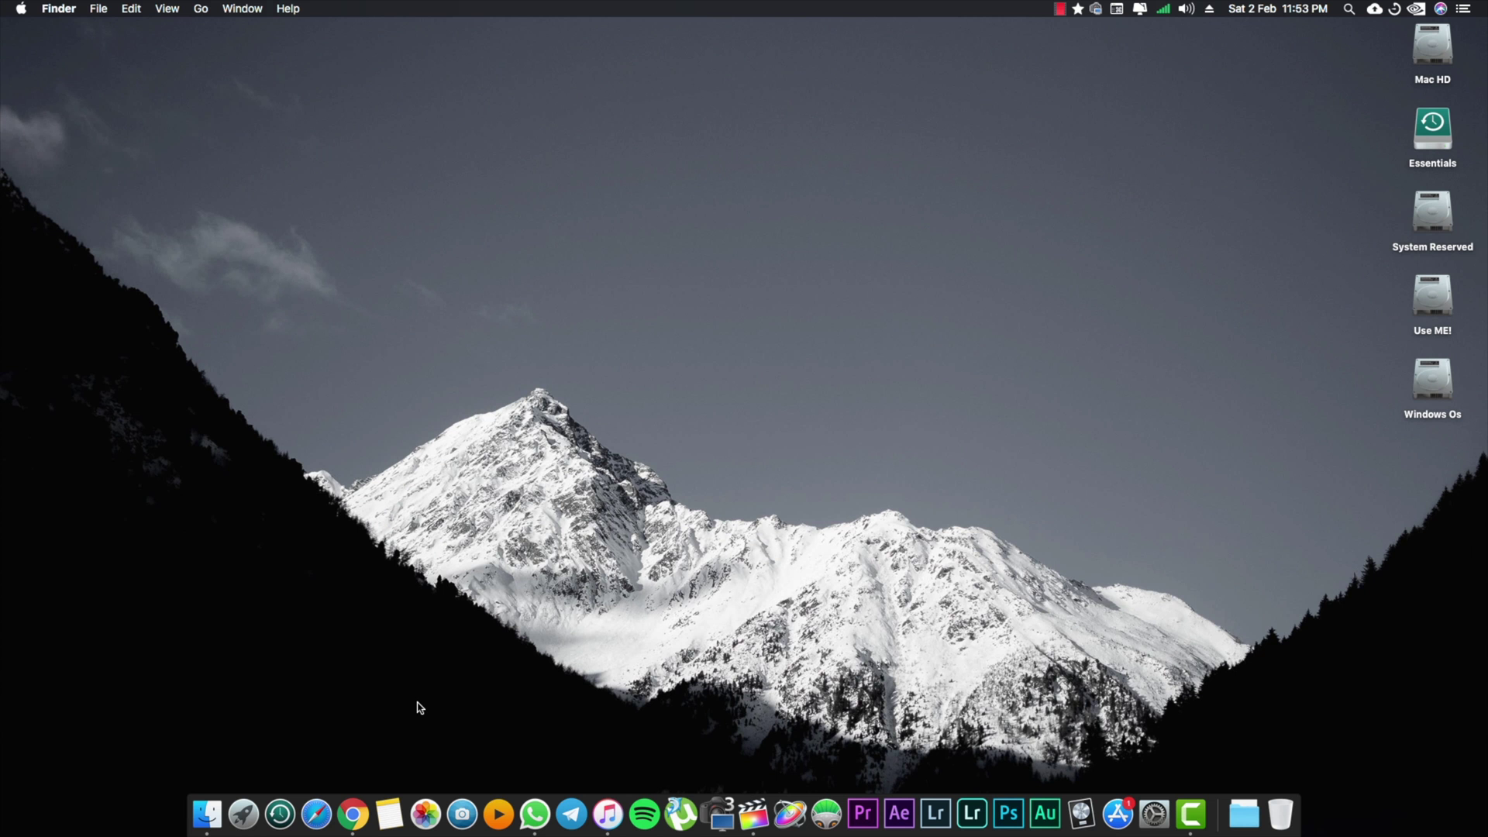
Launch Flume and view search, notifications, and the most recent direct message conversation
left_click(461, 782)
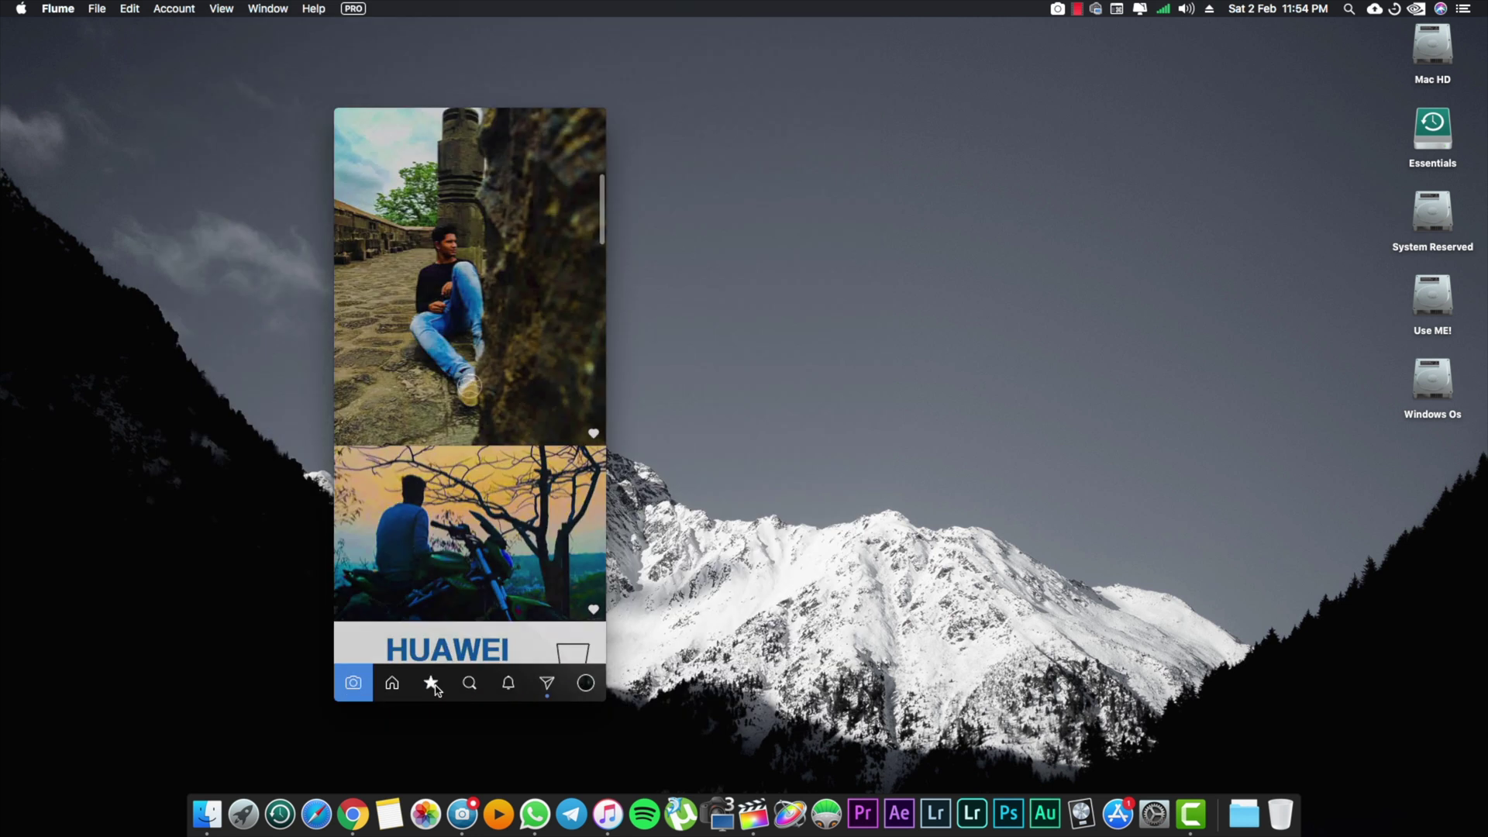
left_click(469, 684)
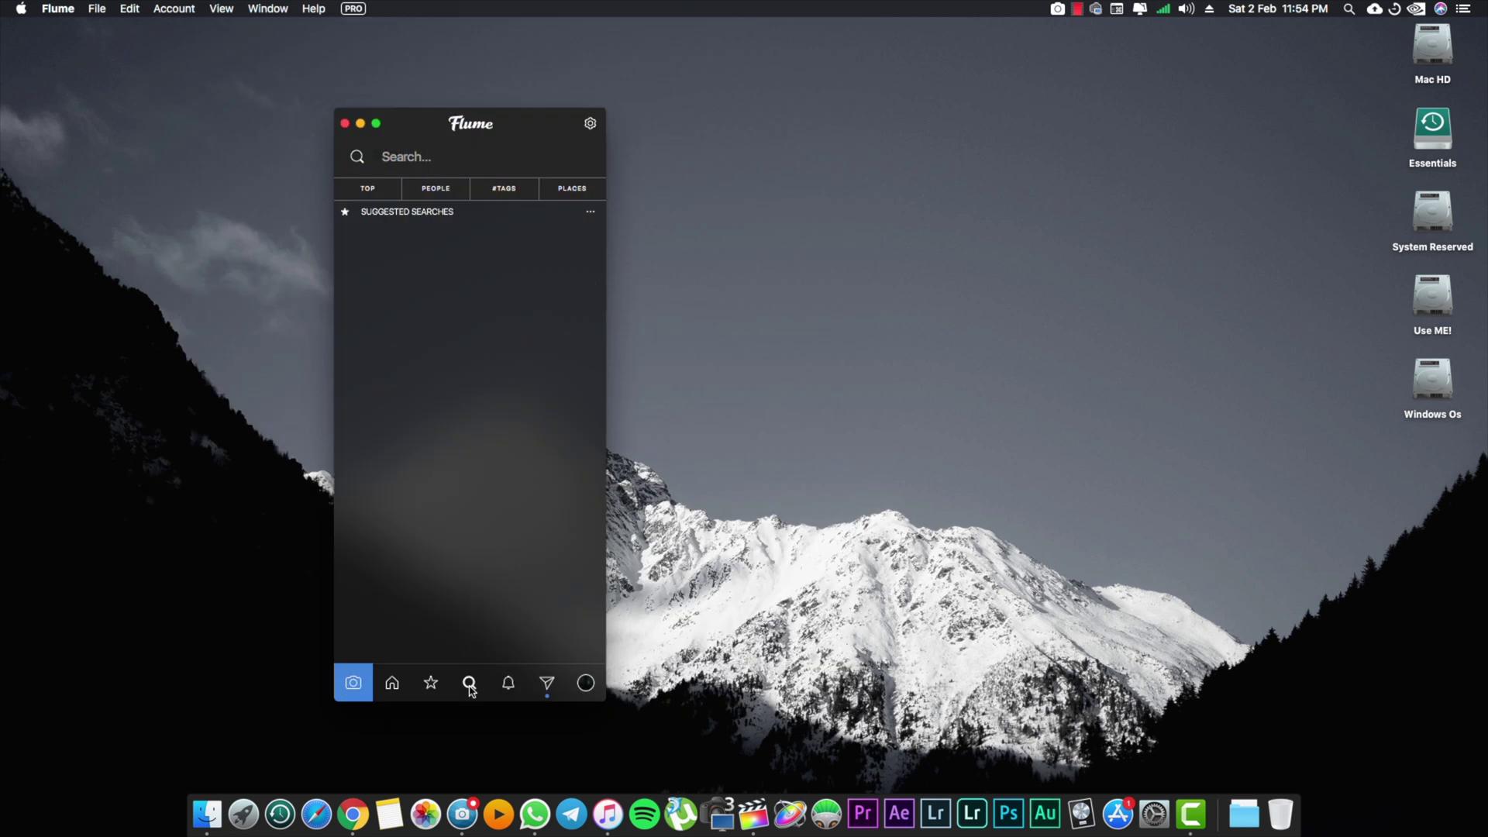
left_click(509, 684)
left_click(546, 684)
left_click(465, 199)
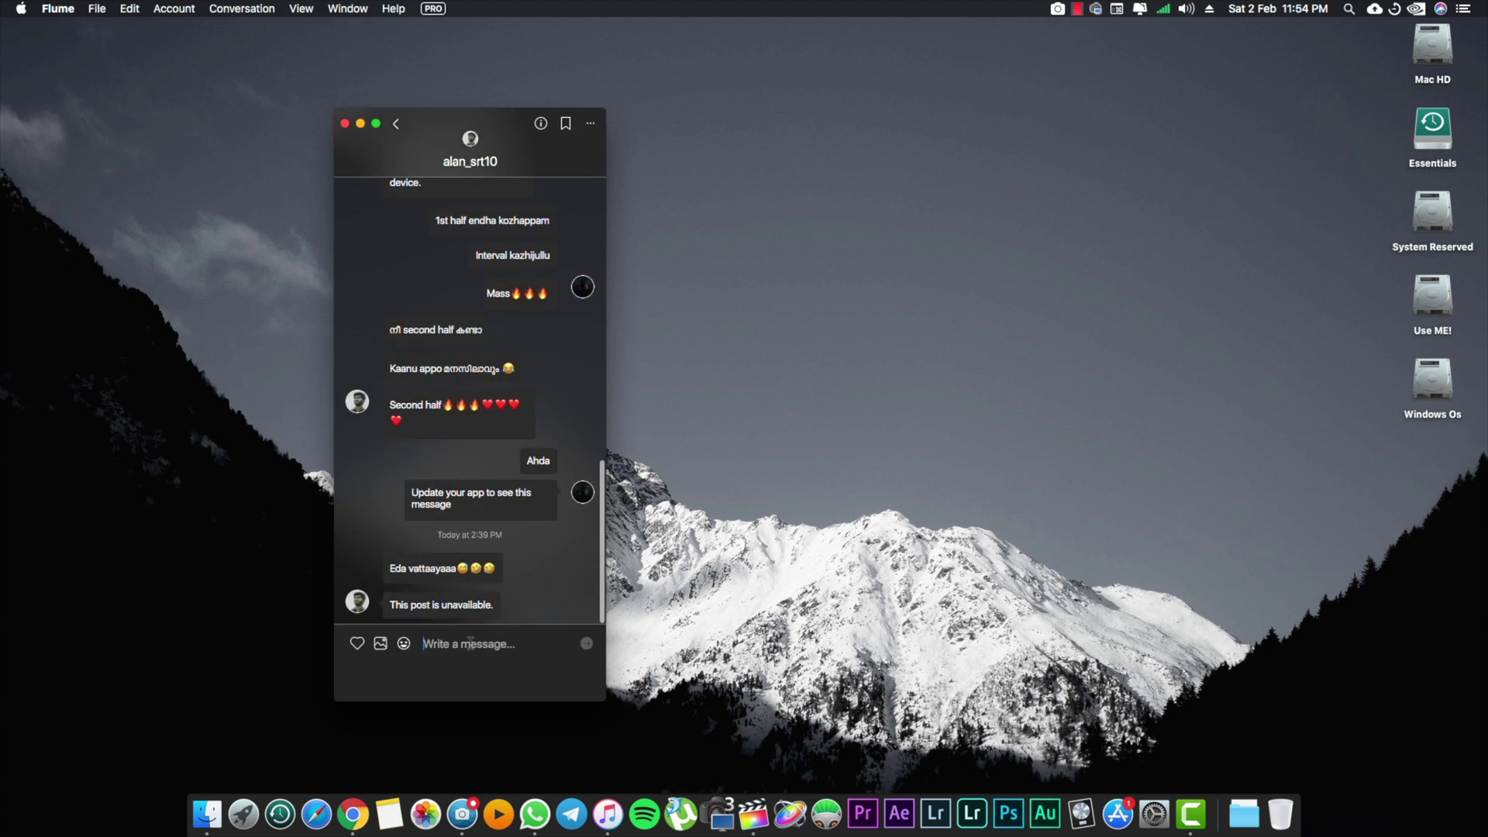
left_click(396, 125)
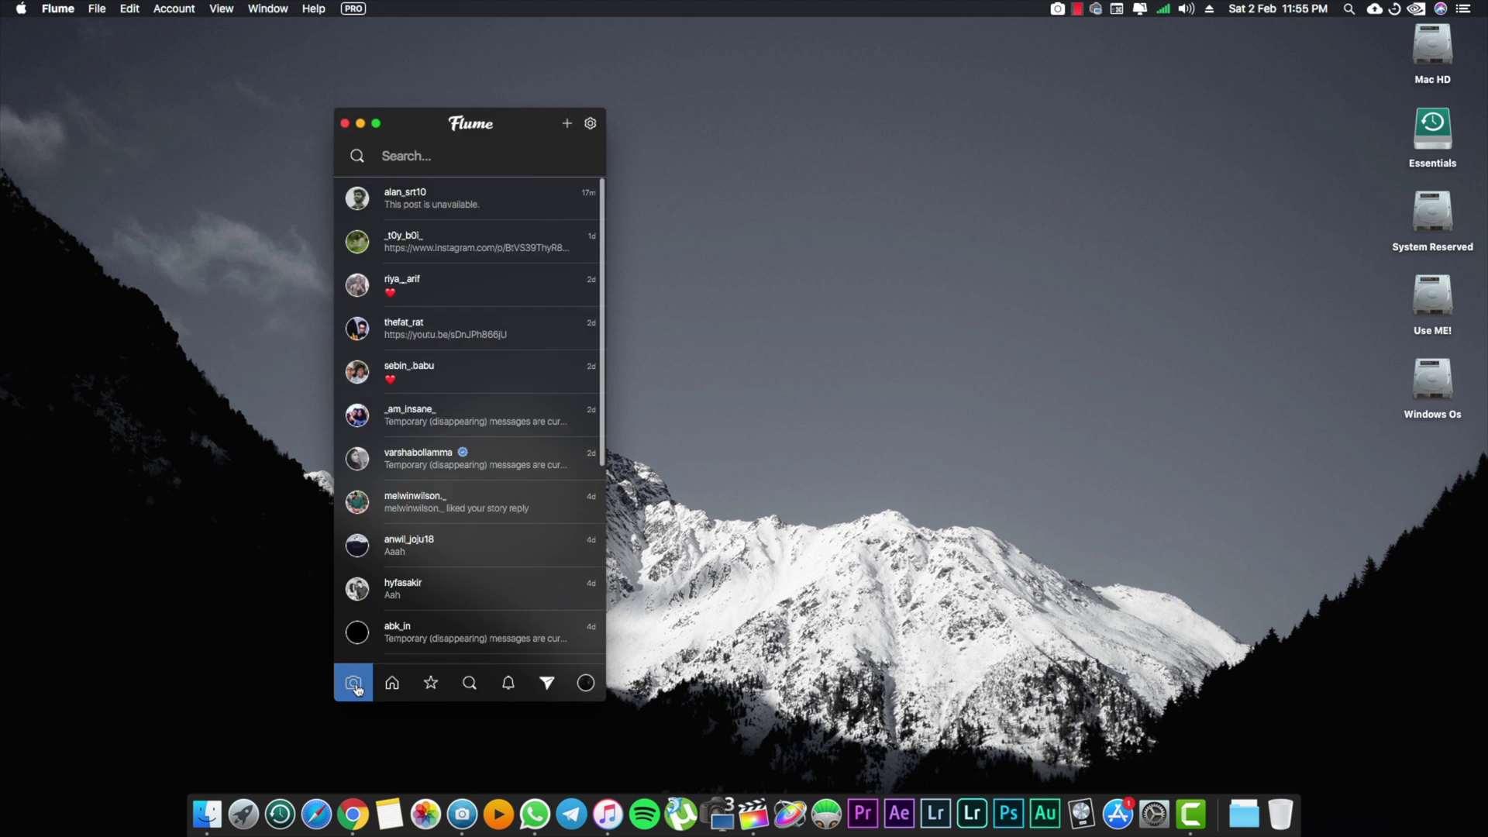
Check the upload window, switch to another linked account, and show the feed as a grid
left_click(355, 684)
key("Escape")
left_click(586, 686)
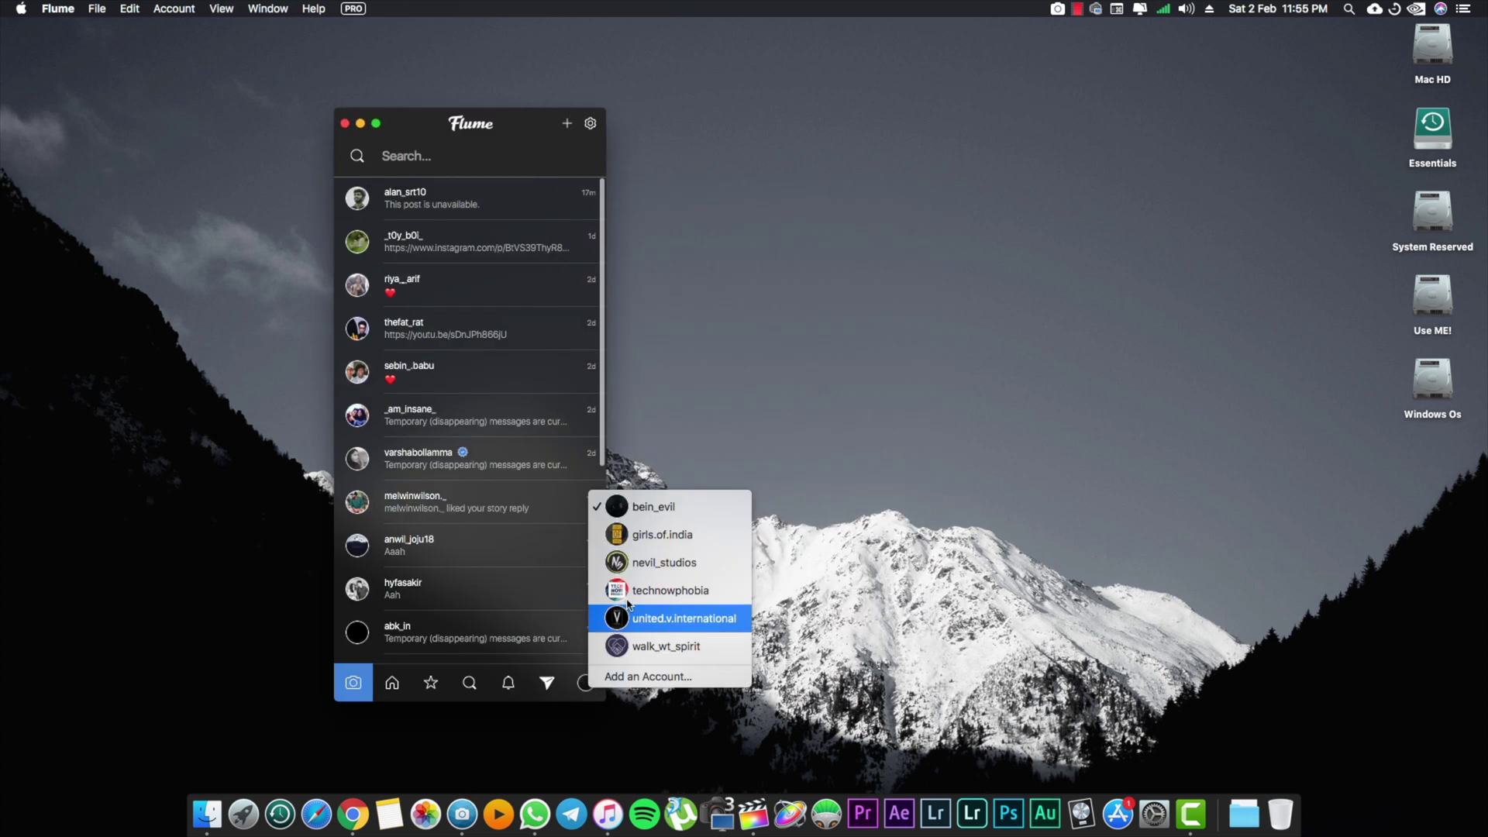
left_click(652, 617)
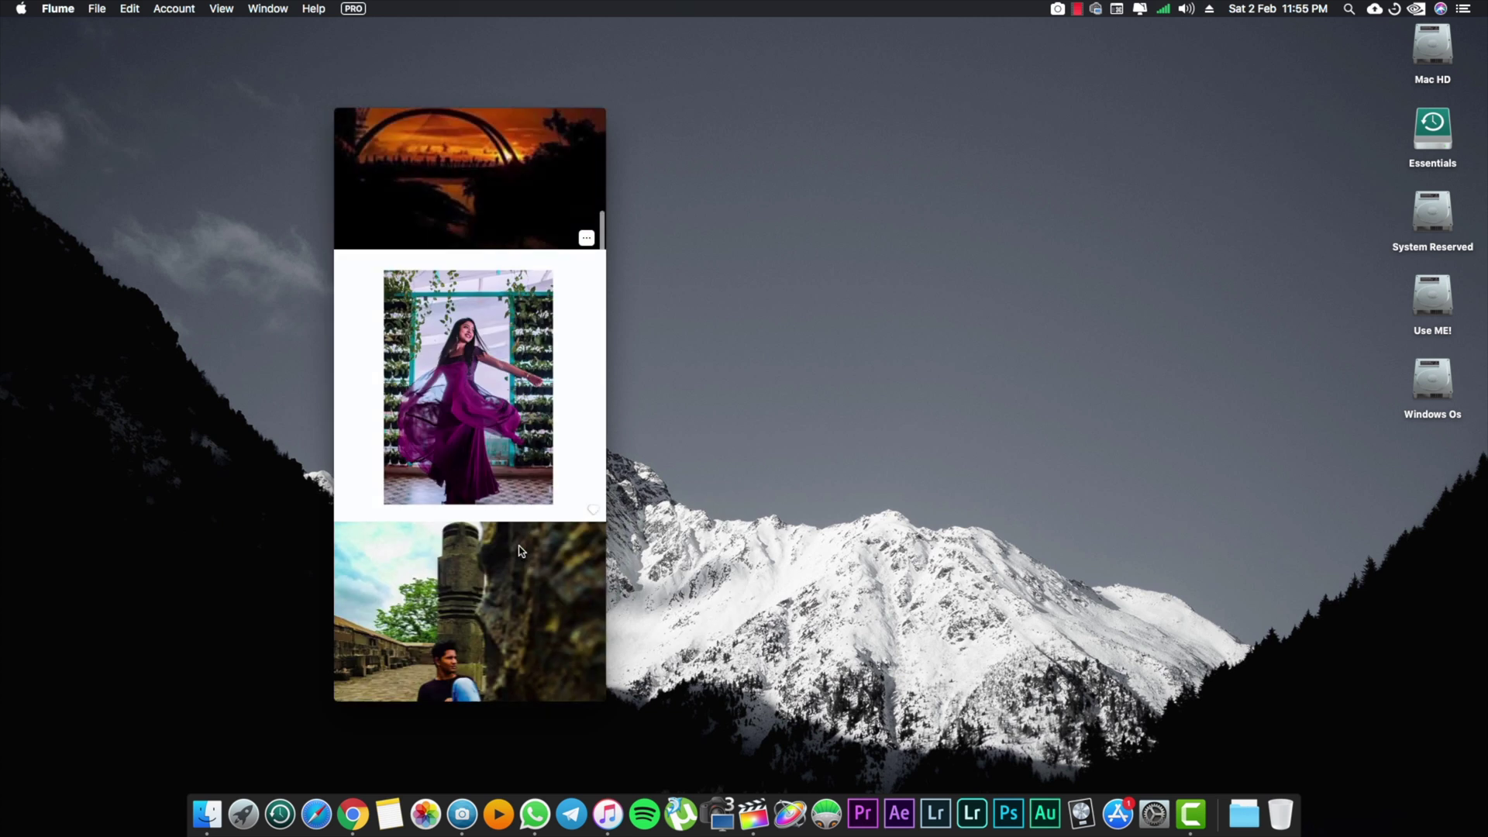
scroll(522, 551, "down", 5)
left_click(590, 123)
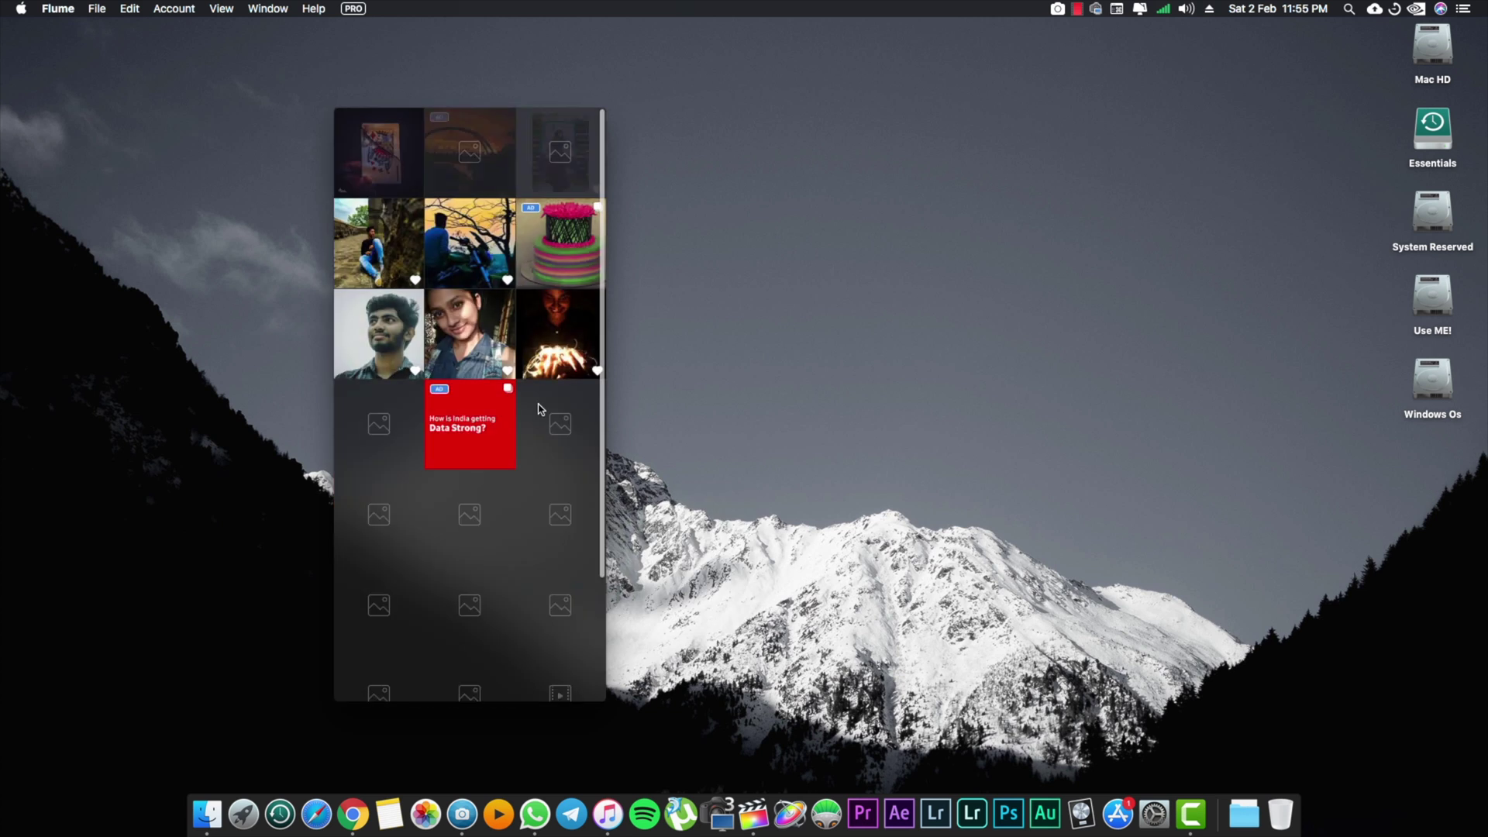
In Flume Preferences, try both Design themes, then view the Menu and Notification settings
left_click(173, 9)
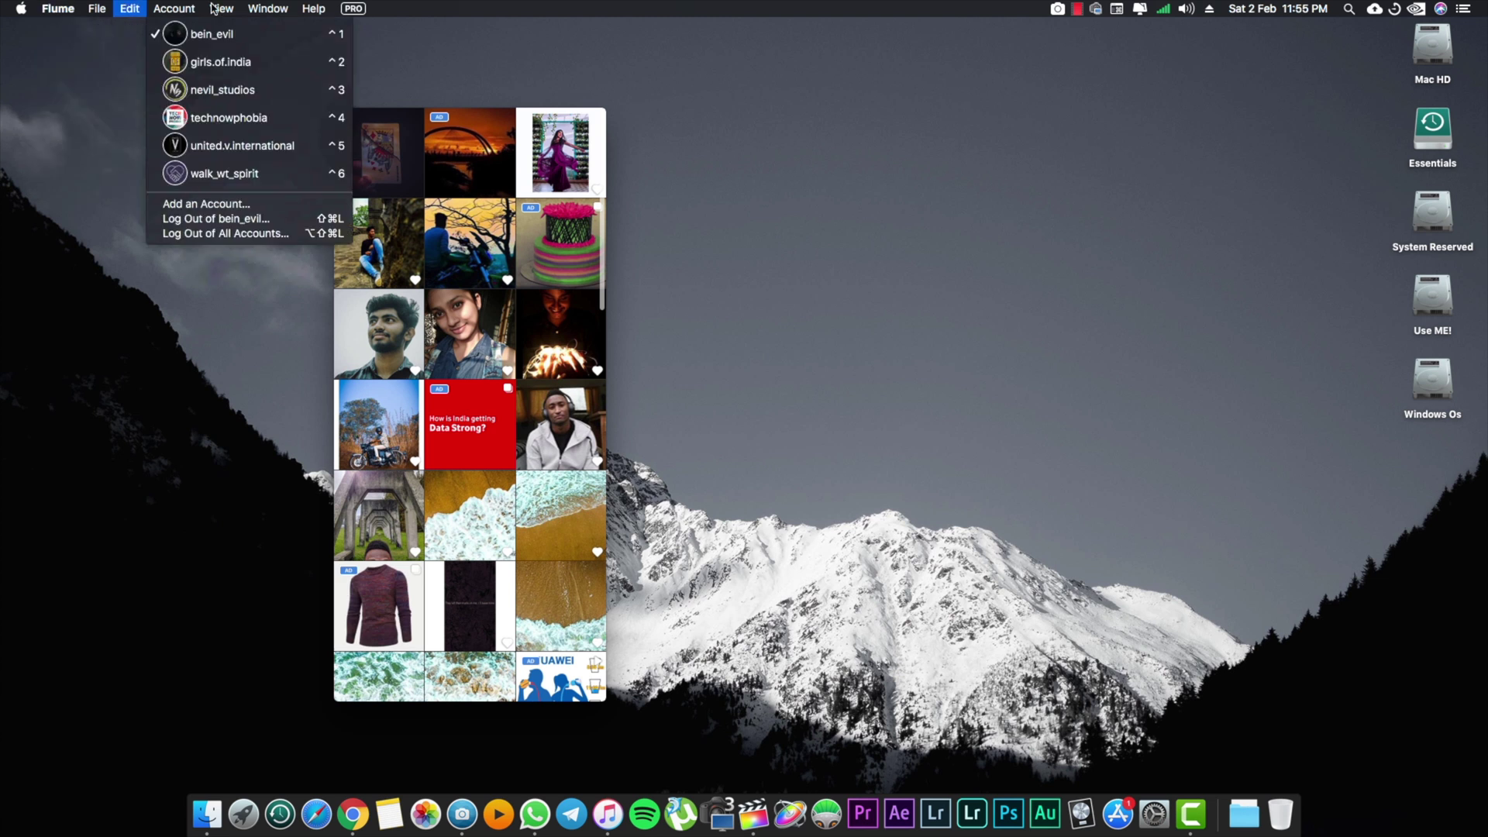
left_click(59, 7)
left_click(75, 40)
left_click(570, 244)
left_click(849, 296)
left_click(814, 279)
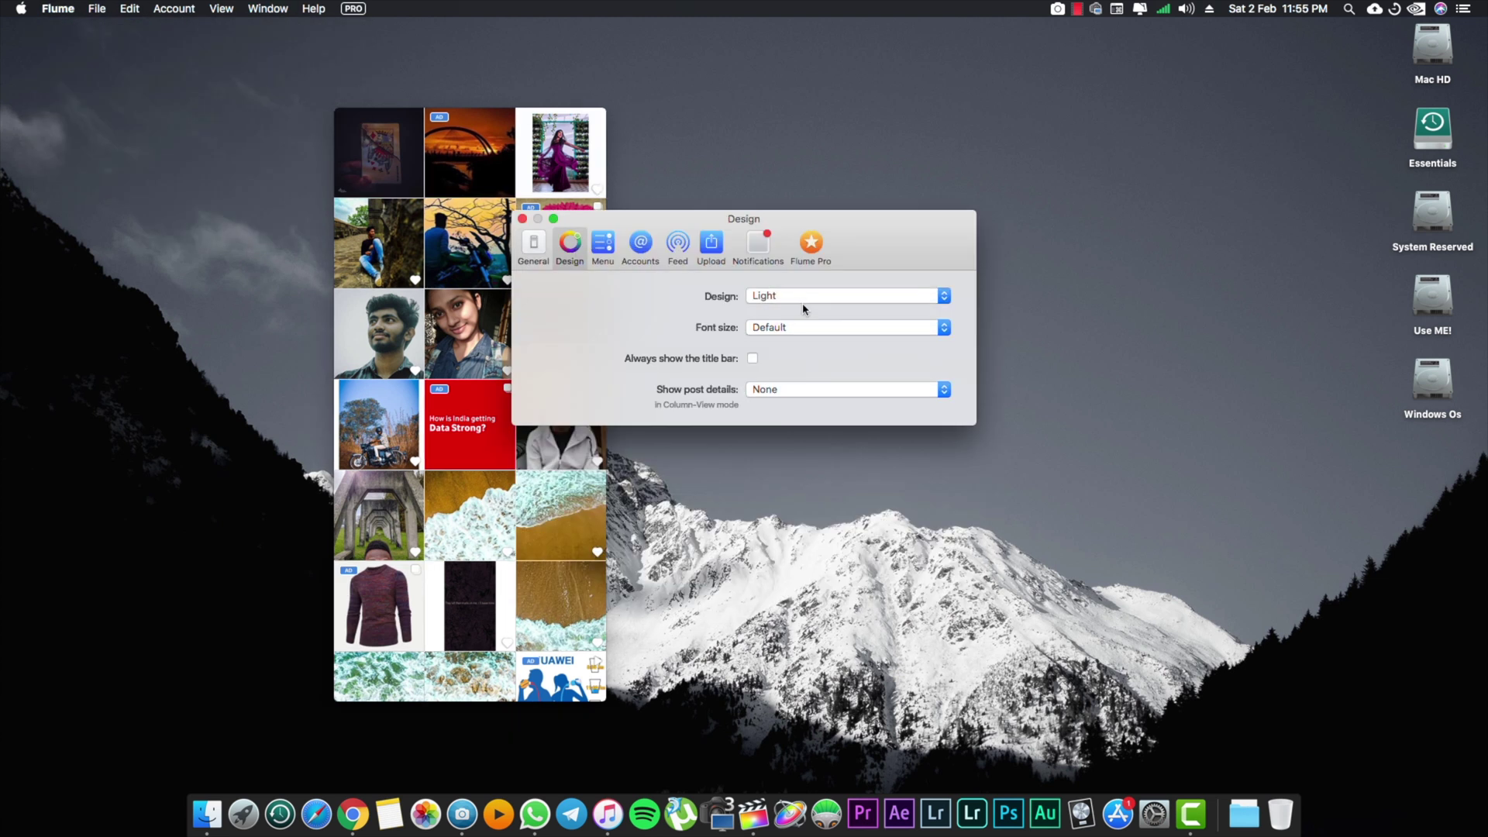
left_click(850, 296)
left_click(813, 312)
left_click(603, 244)
left_click(759, 244)
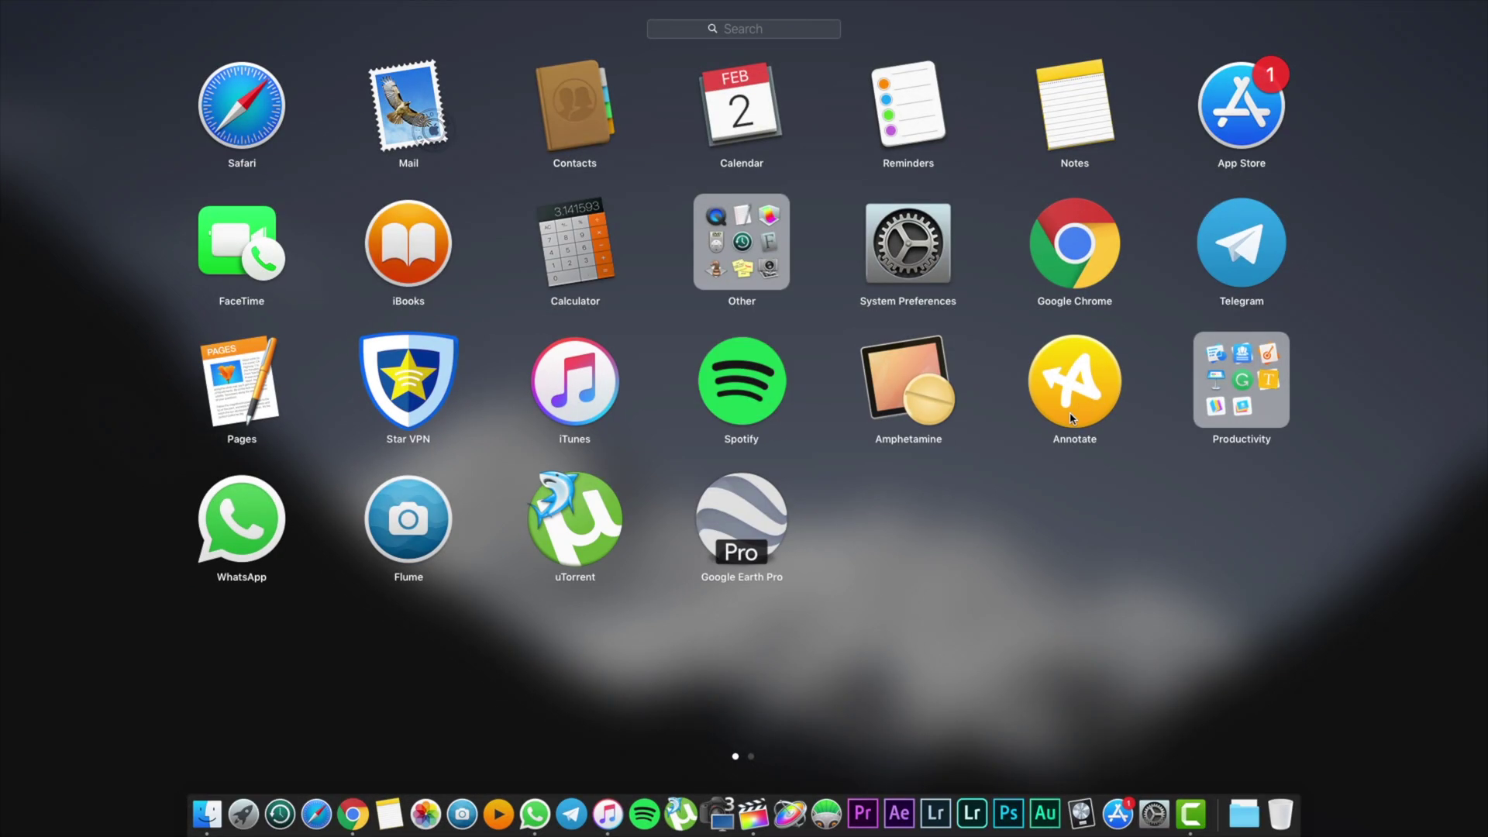
Launch Annotate and look over its Share Actions and General preferences
left_click(1078, 401)
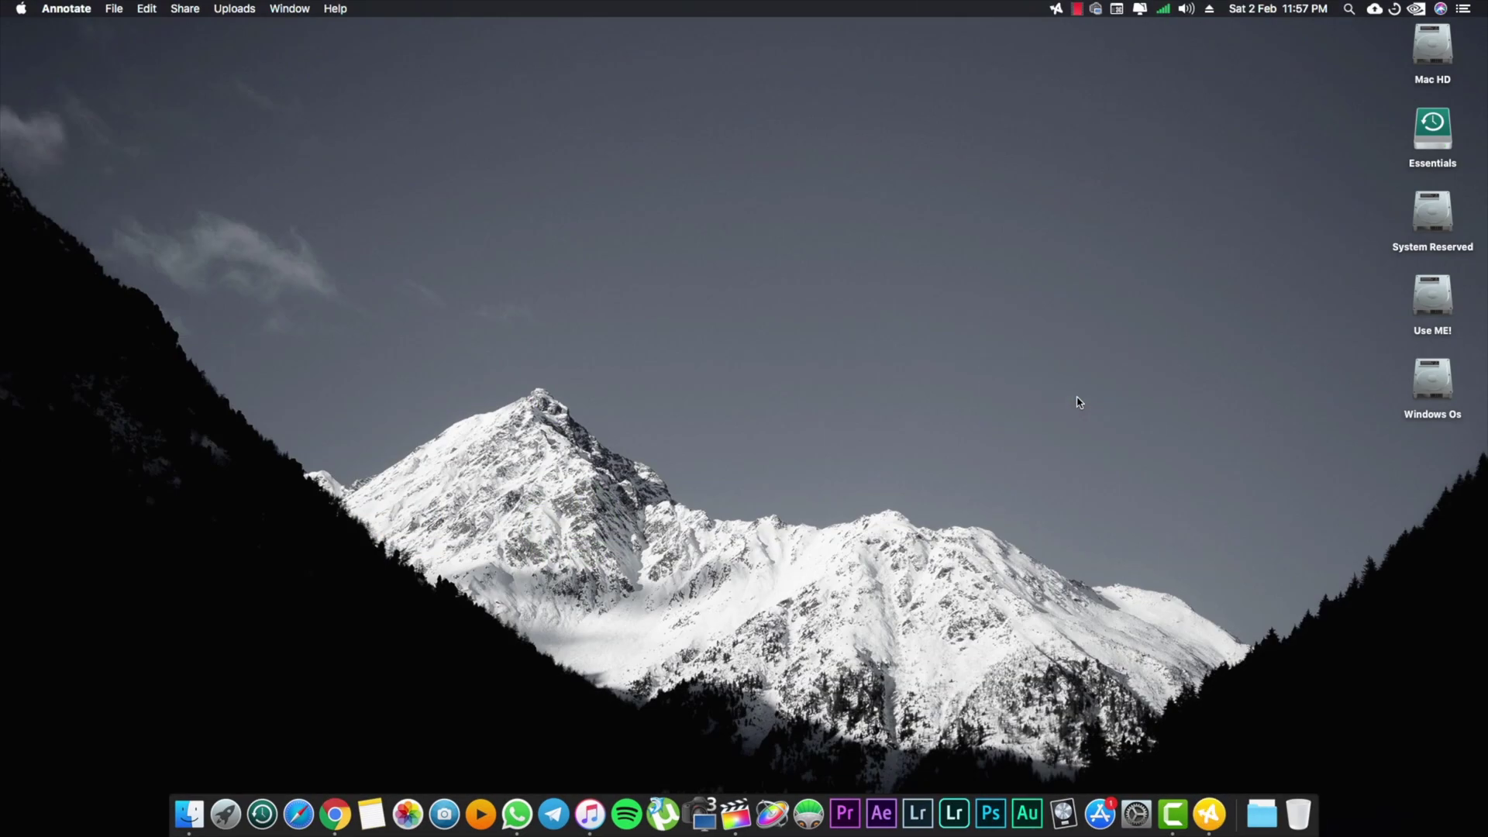
left_click(1057, 9)
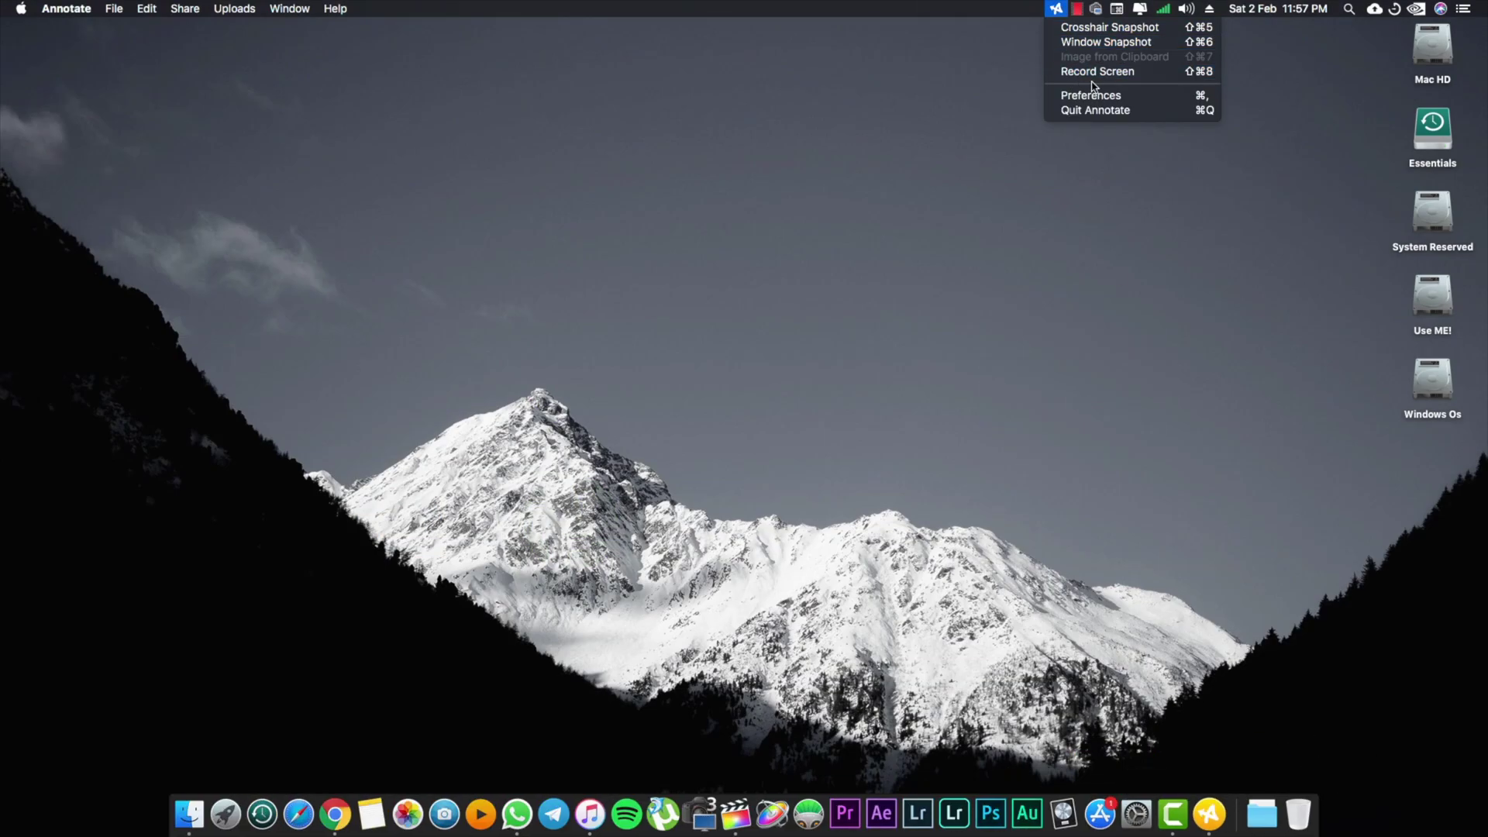
left_click(1091, 96)
left_click(682, 189)
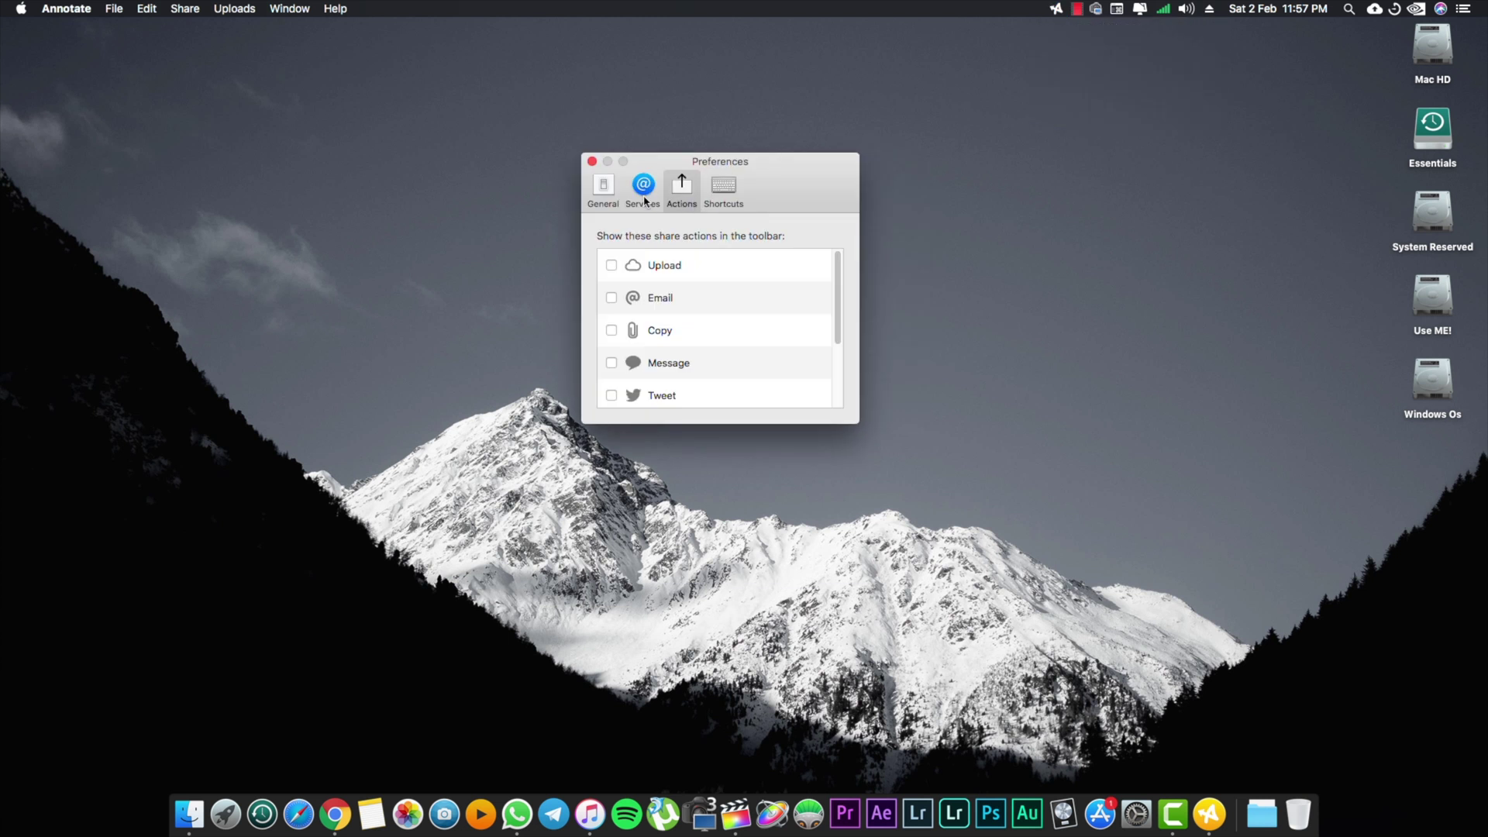
left_click(605, 190)
left_click(592, 161)
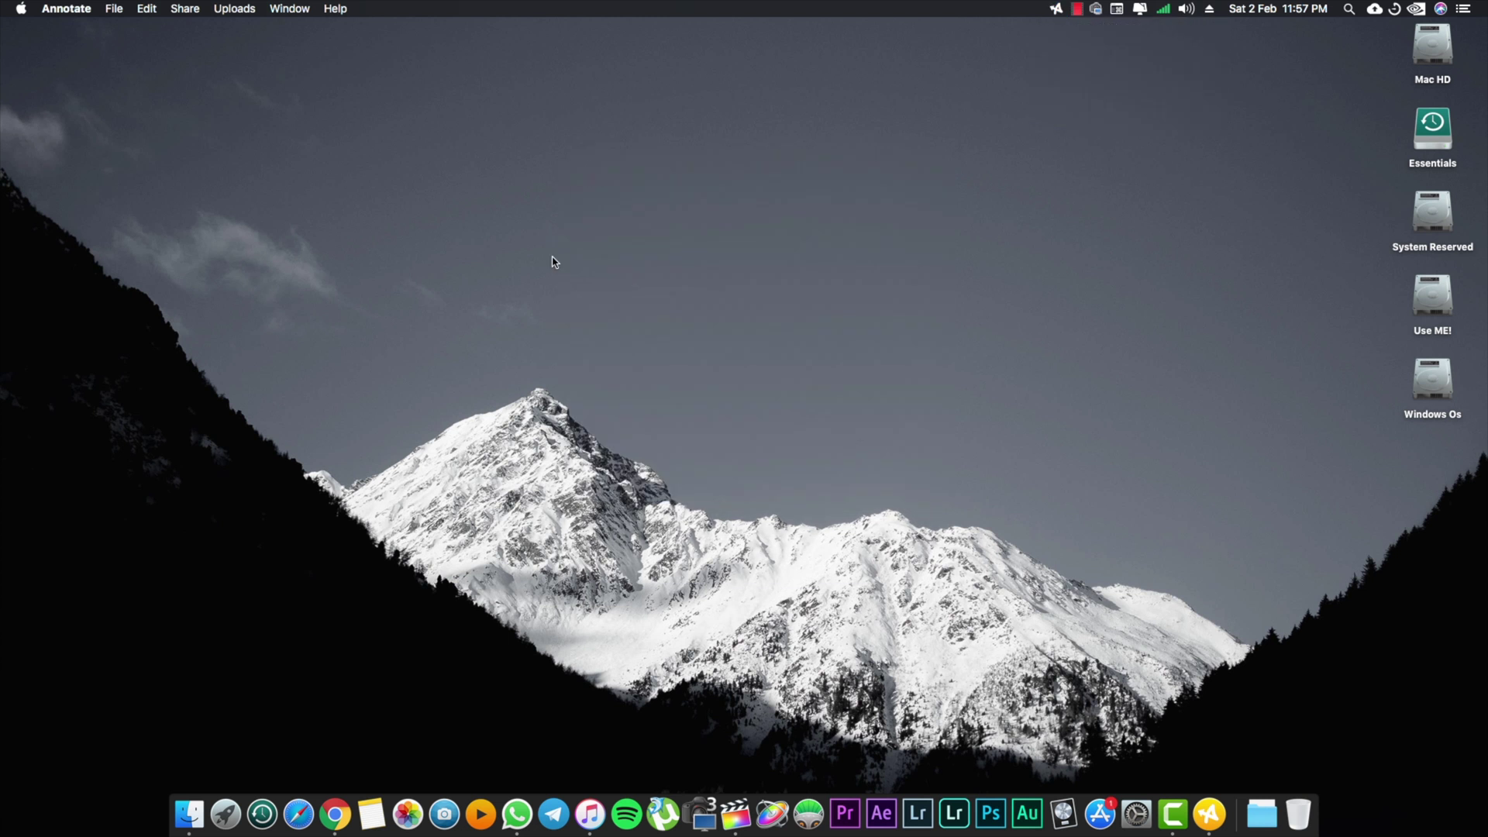
Snapshot the Chrome window, share it via Drag, then capture the Google logo and search box
left_click(335, 812)
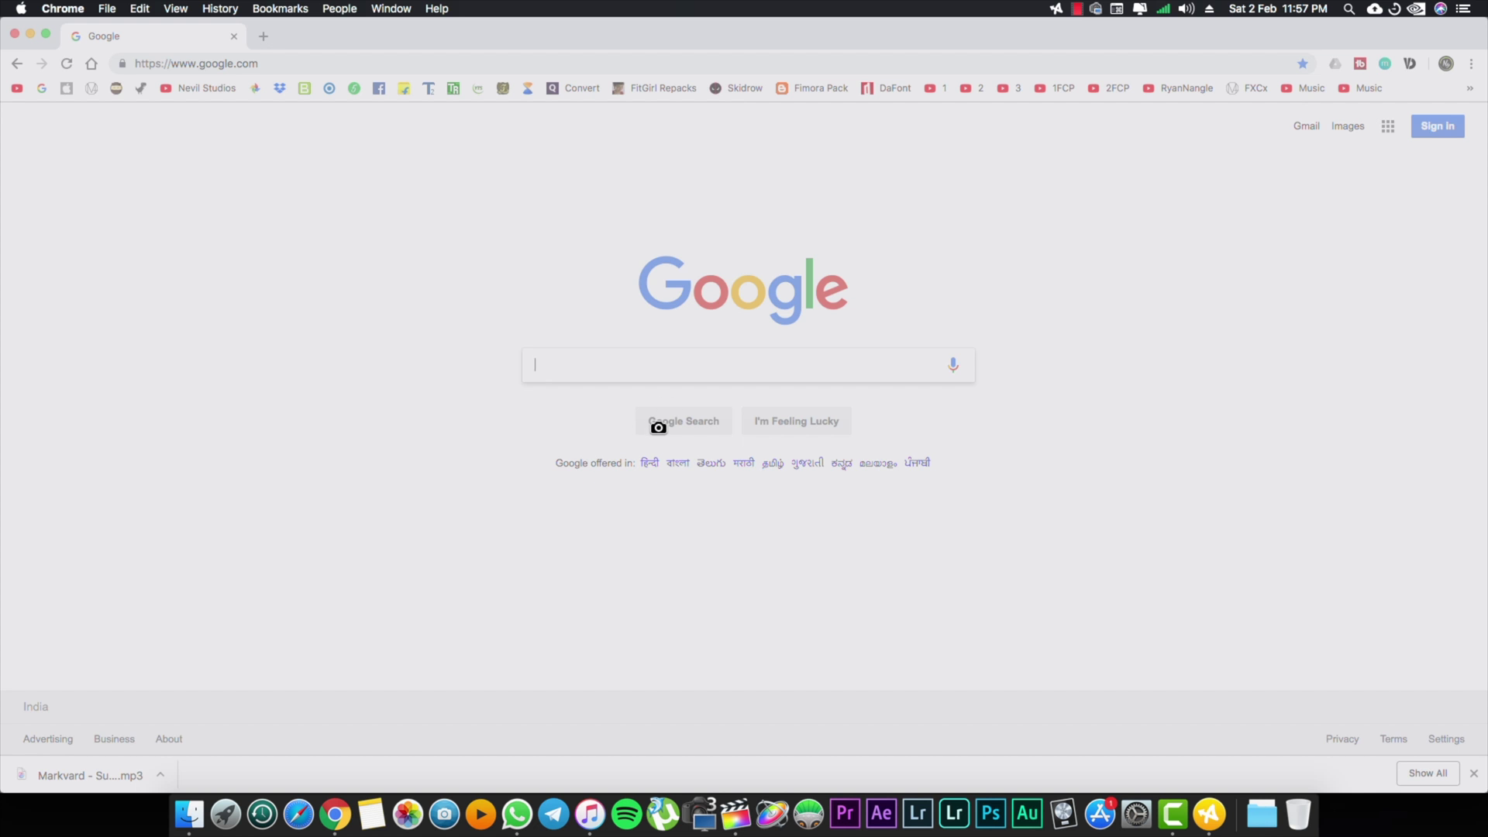
left_click(658, 427)
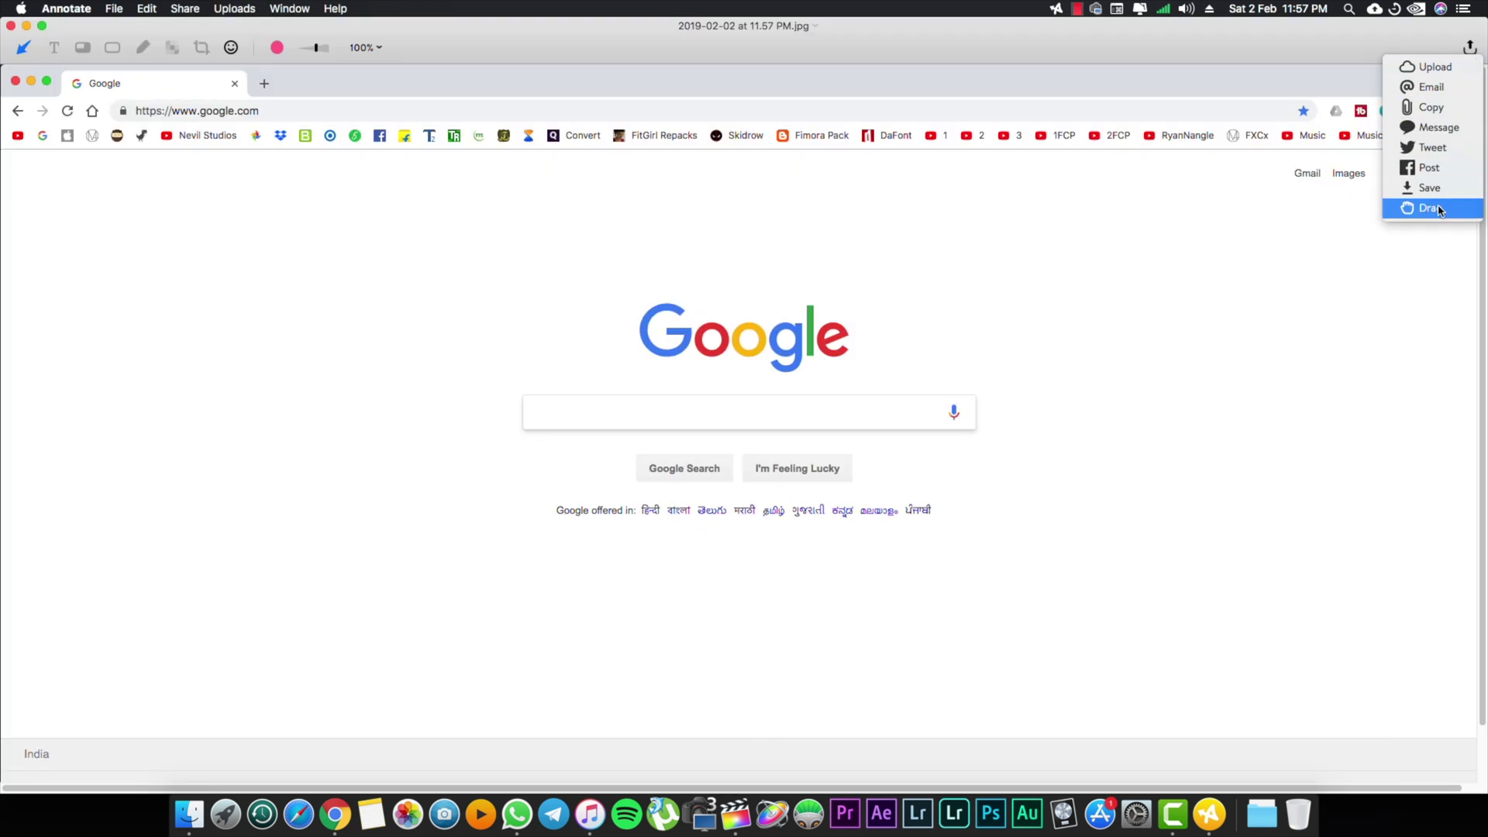
left_click(1433, 207)
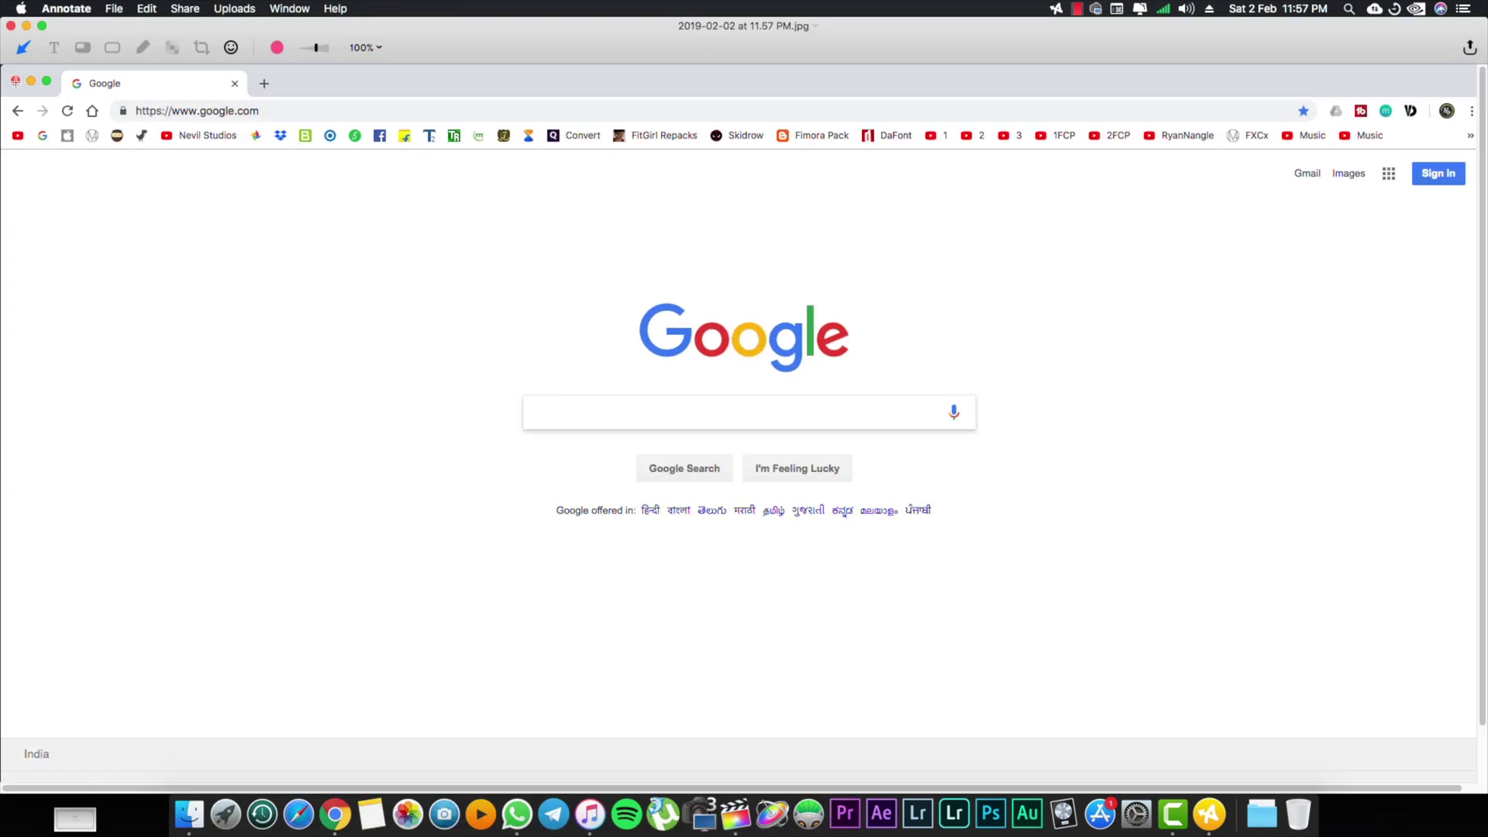
left_click(14, 25)
left_click_drag(131, 130, 1036, 679)
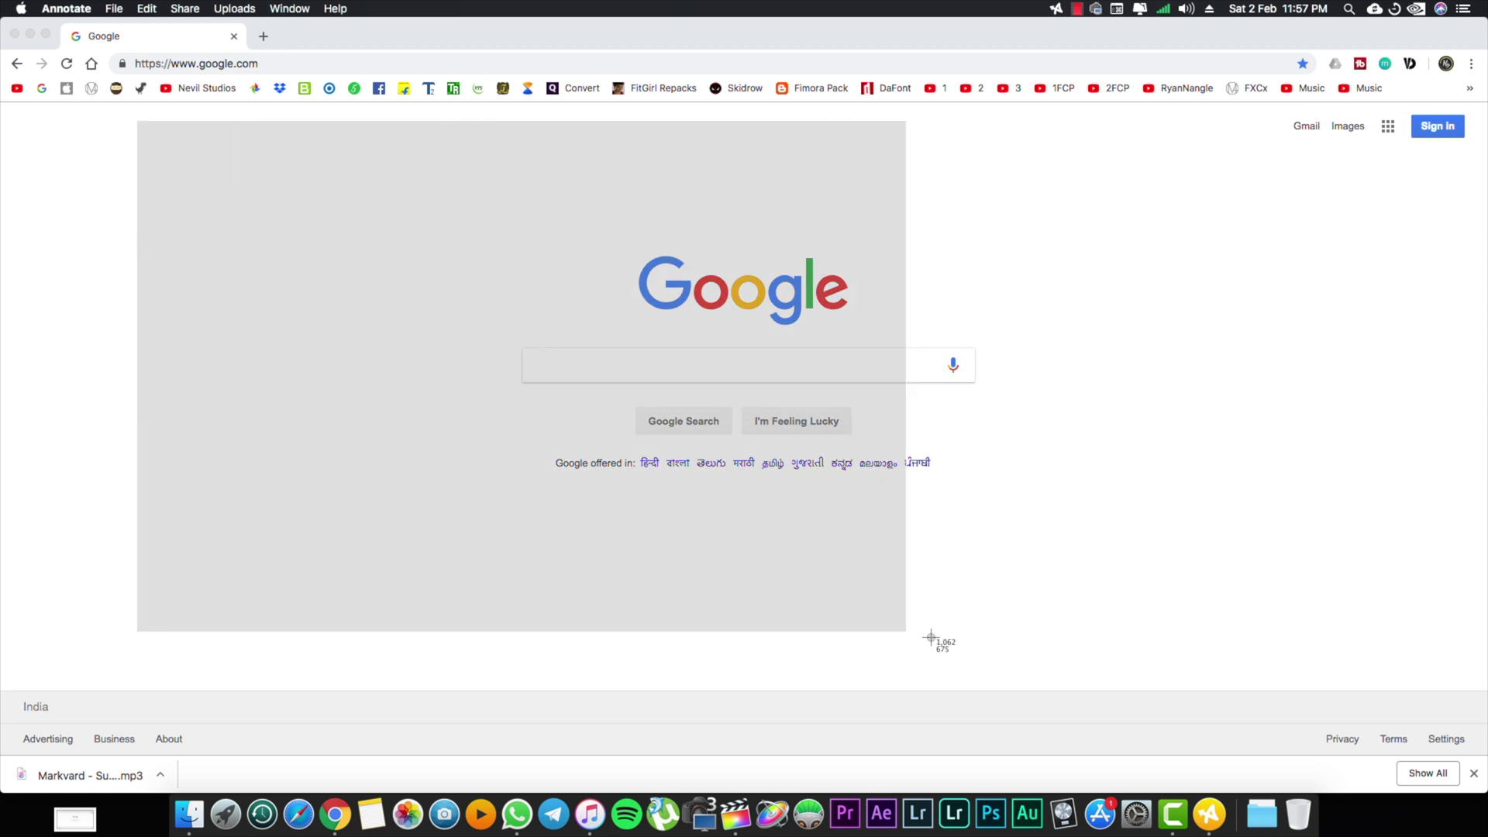
left_click(577, 74)
left_click(14, 26)
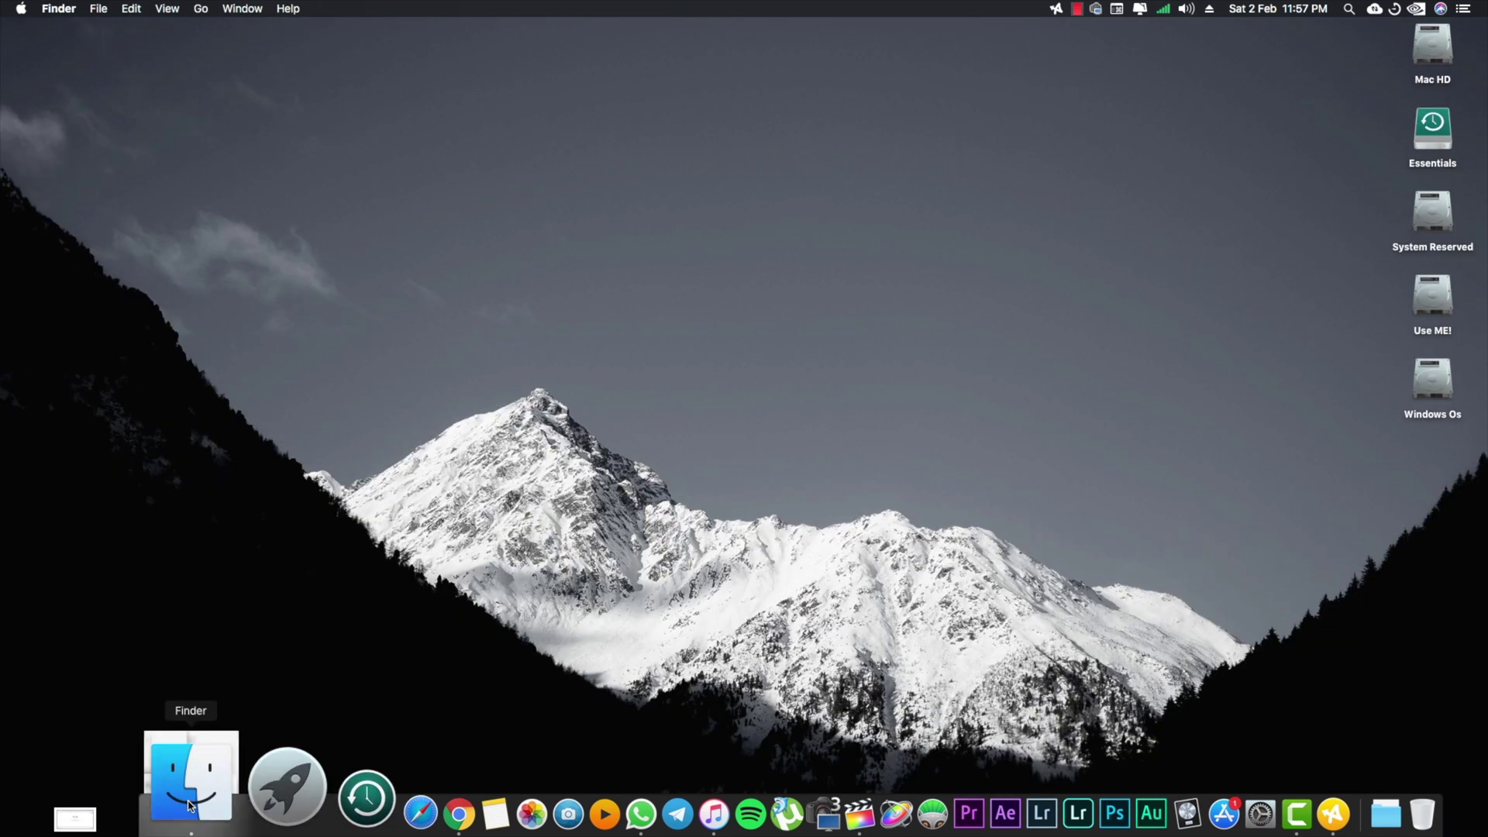
Snapshot the Finder recent-files window, mark it up, then discard it unsaved
left_click(189, 813)
left_click(952, 367)
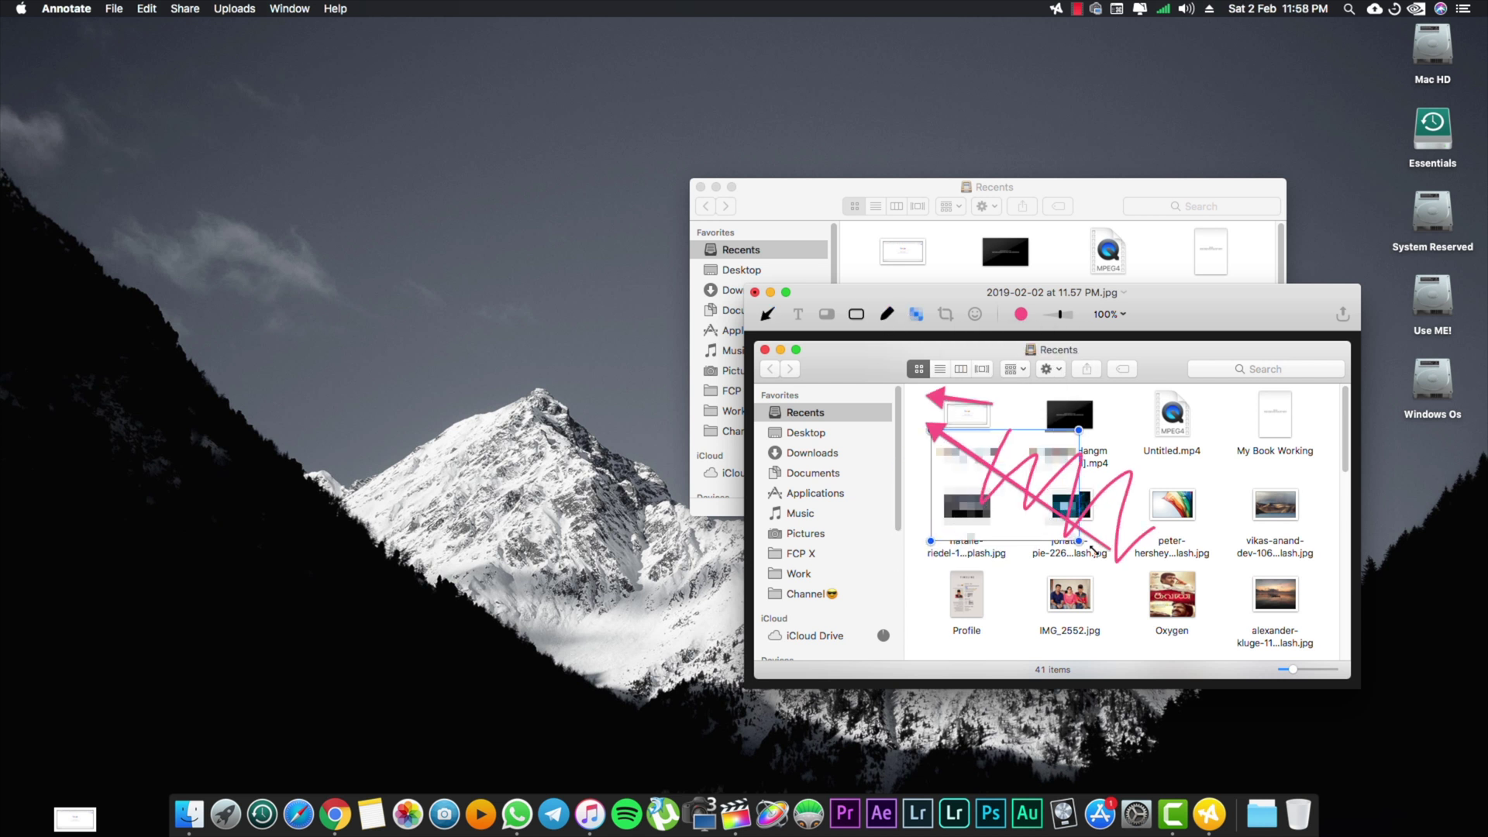
left_click(754, 292)
left_click(1167, 413)
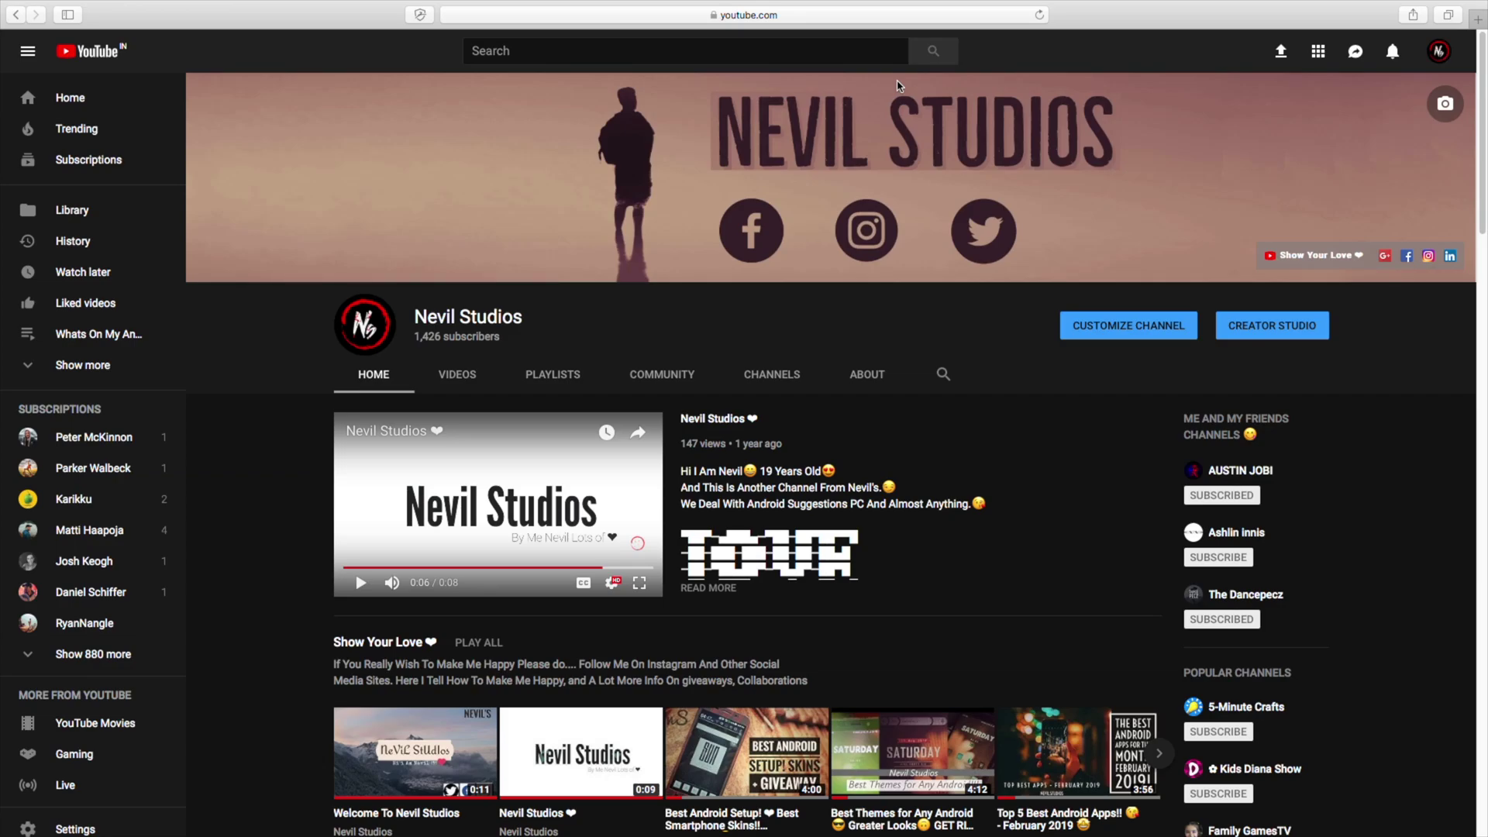
scroll(813, 465, "down", 5)
scroll(813, 466, "down", 5)
scroll(814, 466, "down", 4)
scroll(698, 407, "up", 14)
Open the Nevil Studios channel's VIDEOS tab to browse its uploads
left_click(460, 374)
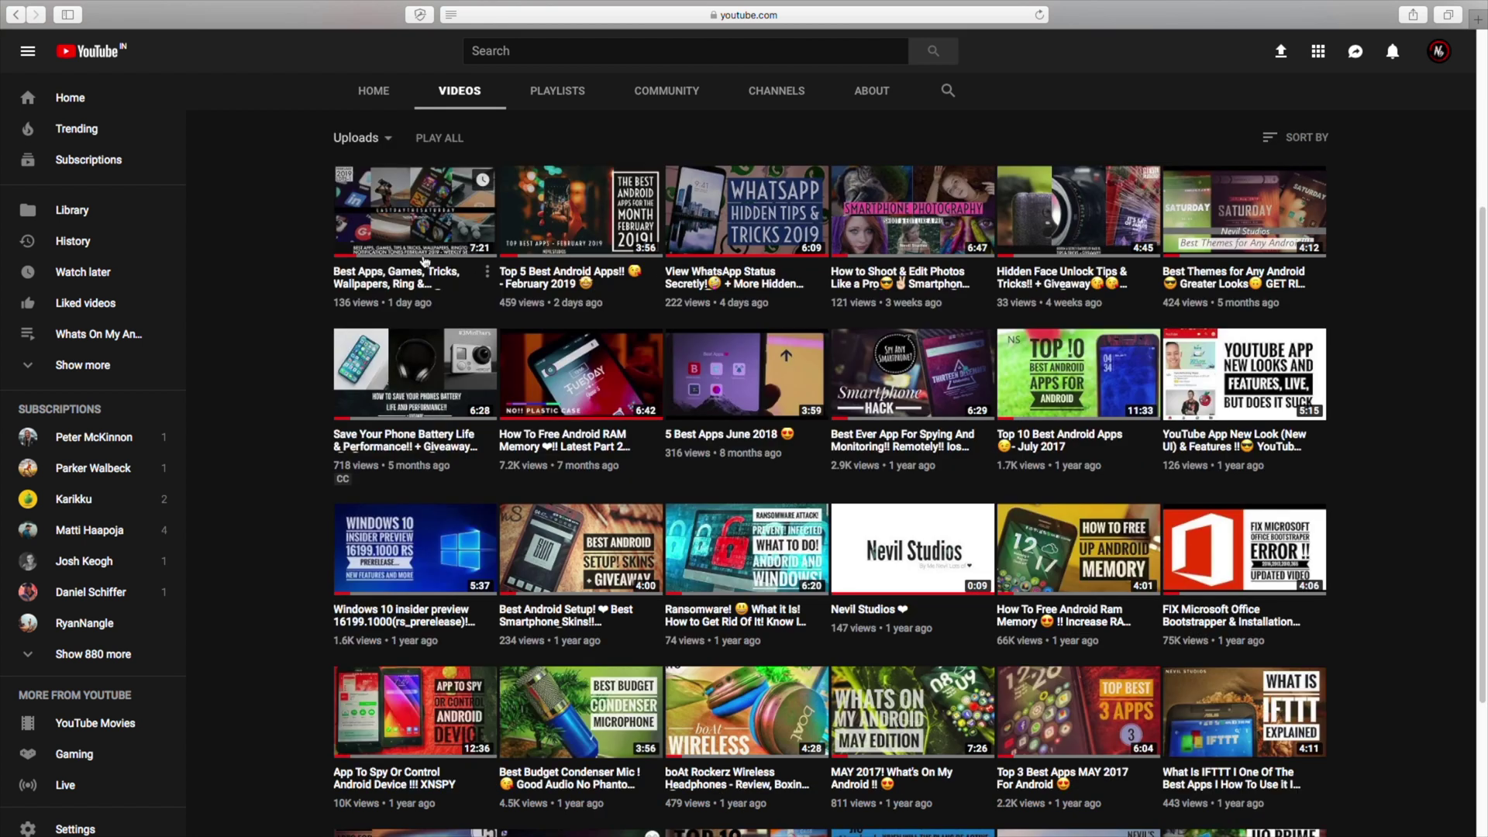
scroll(722, 262, "down", 3)
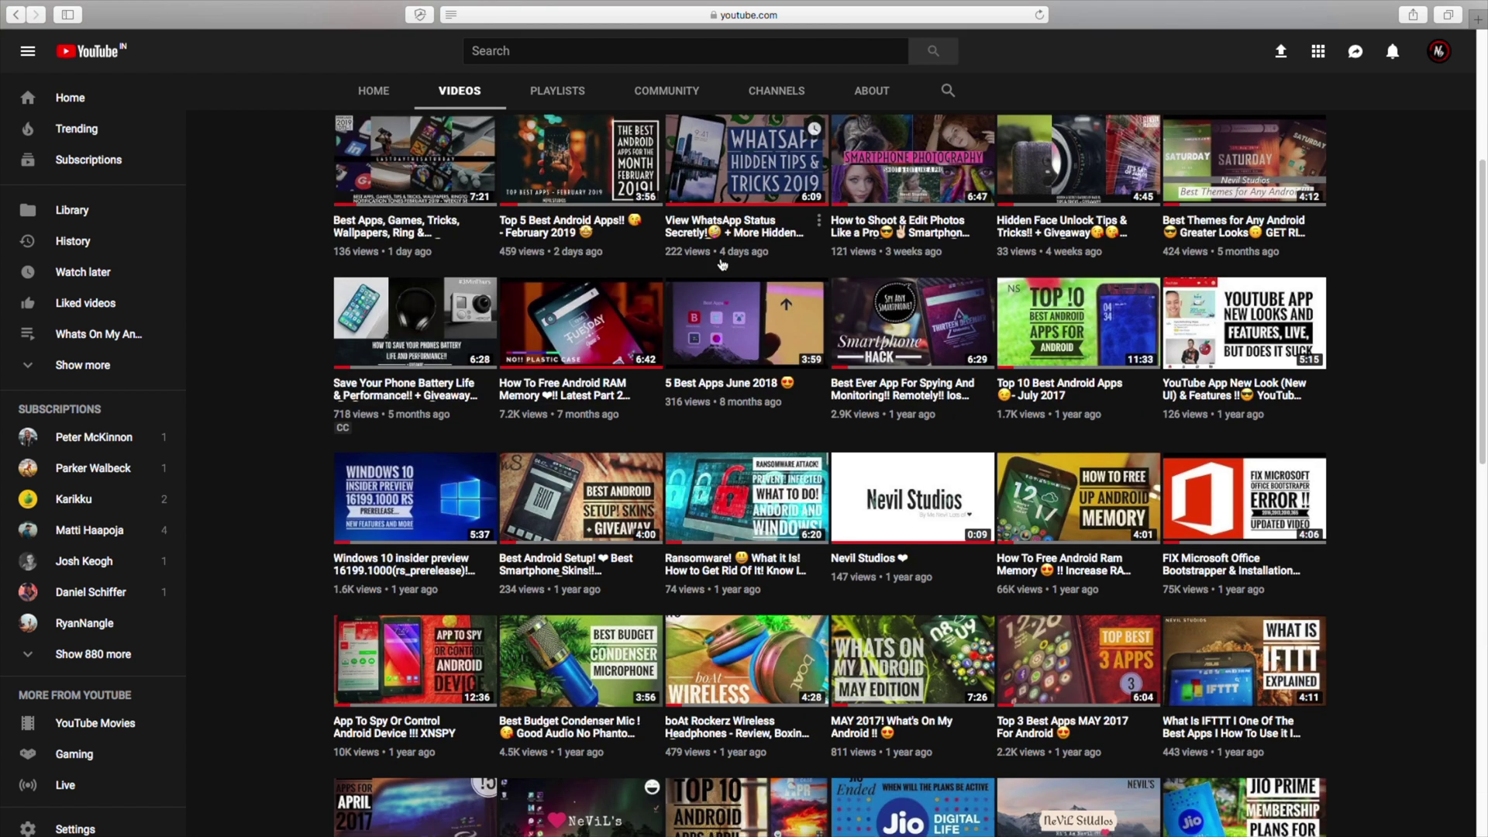
scroll(721, 262, "down", 2)
scroll(722, 262, "up", 3)
scroll(722, 262, "up", 5)
scroll(721, 262, "up", 2)
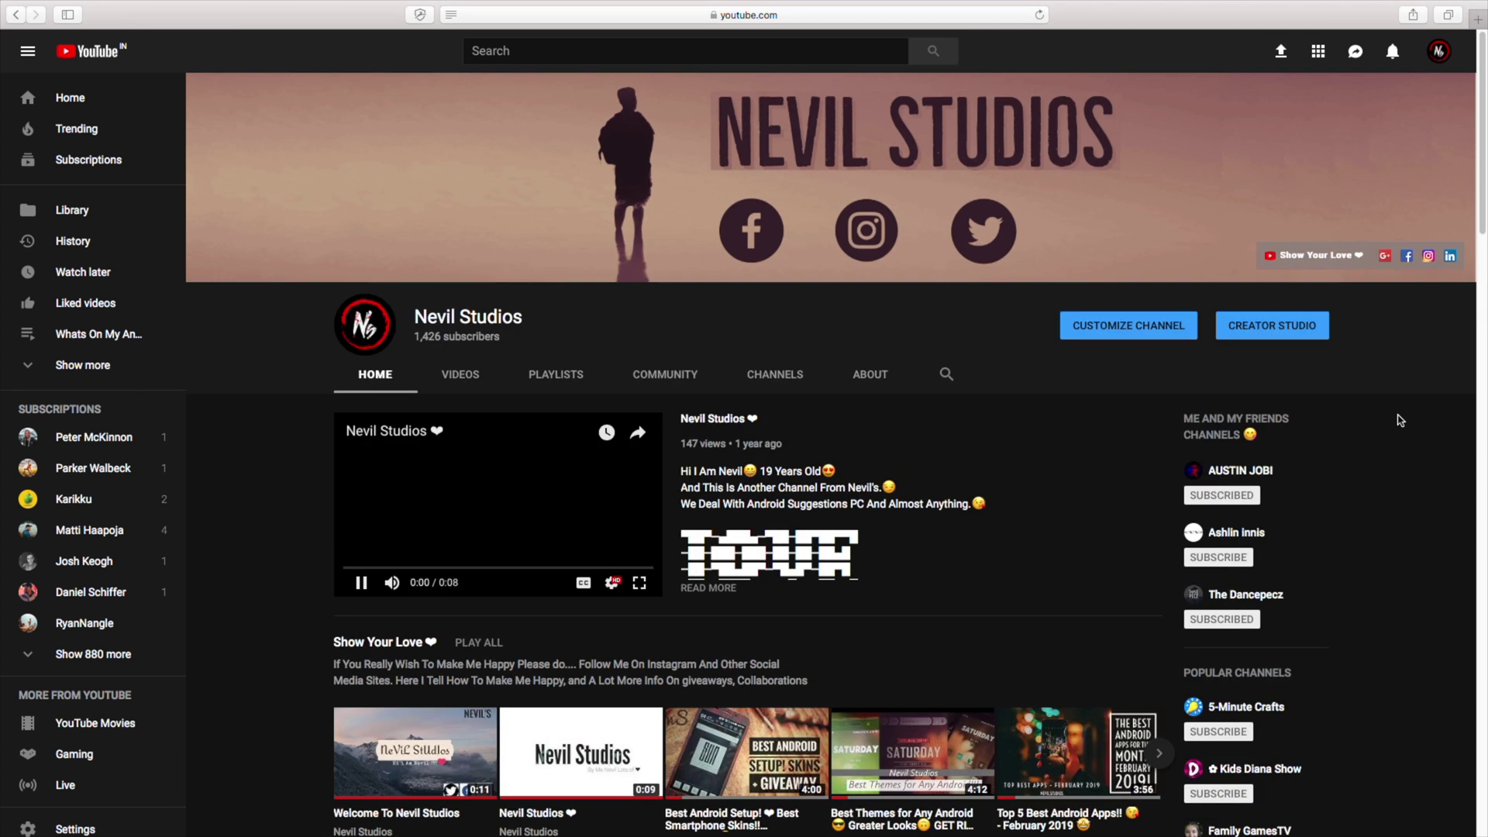
scroll(1400, 419, "down", 5)
scroll(1400, 420, "up", 2)
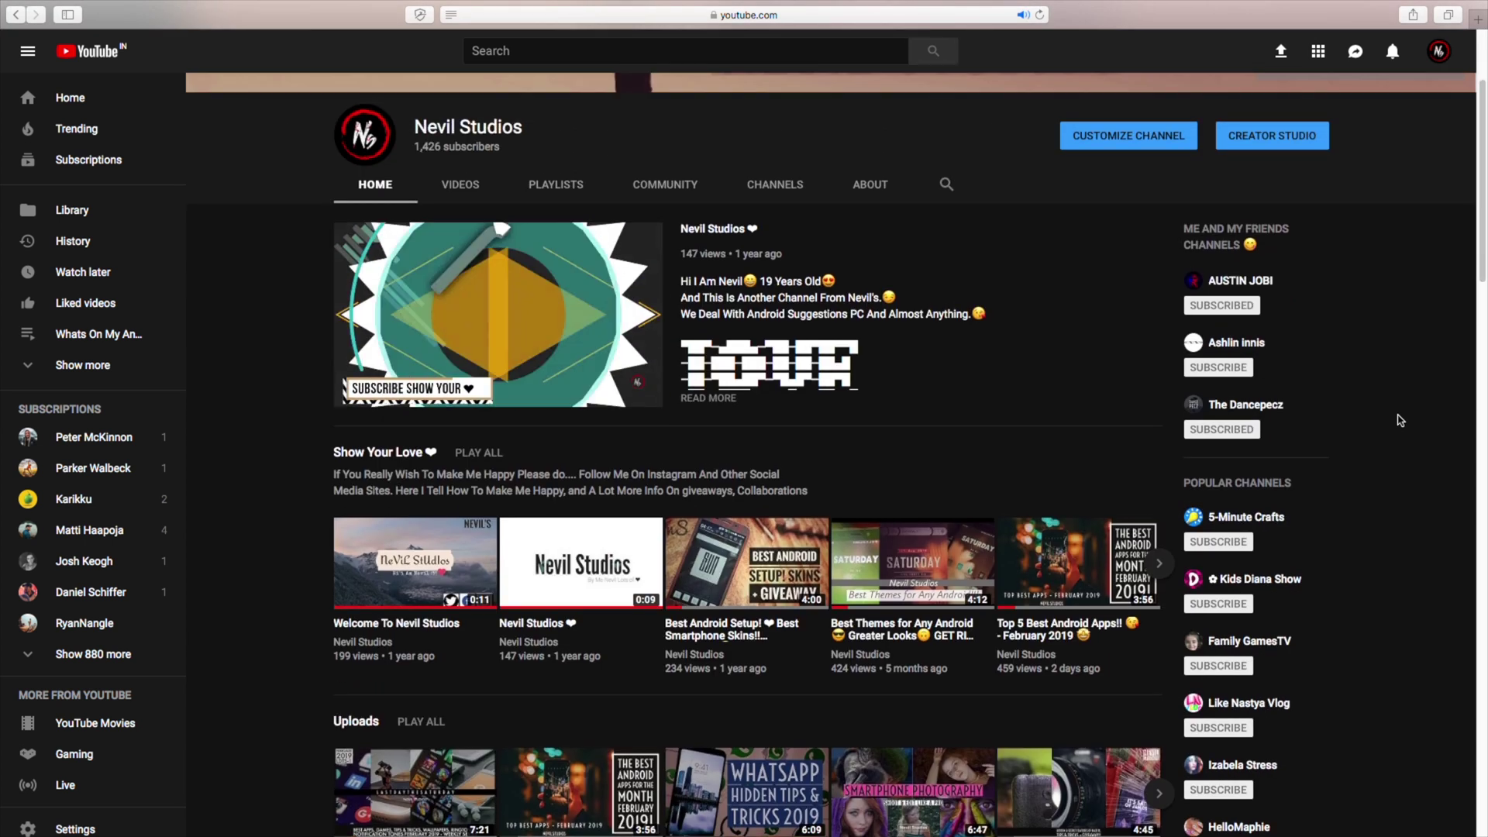